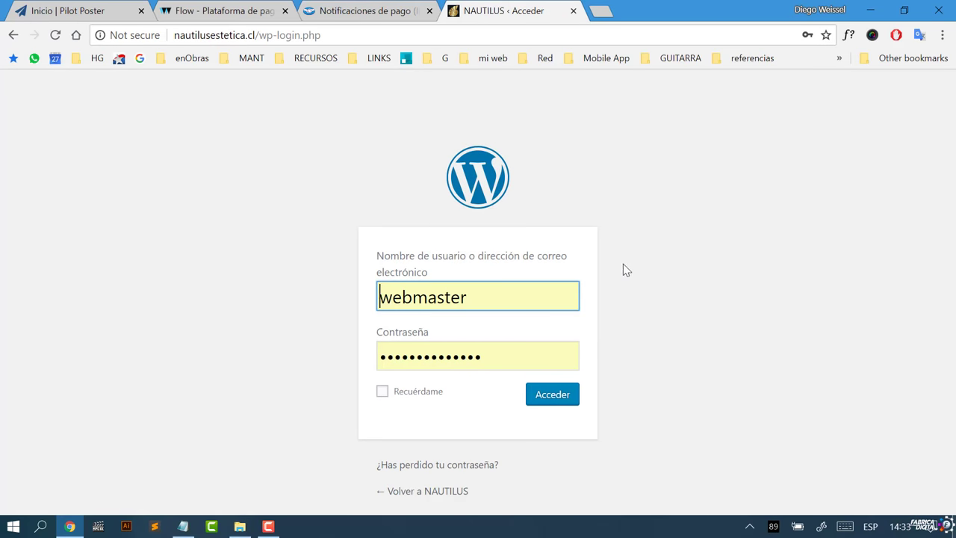
Step: Replace the autofilled login with the other account's username and password and sign in to NAUTILUS
click(488, 297)
drag(486, 297, 374, 296)
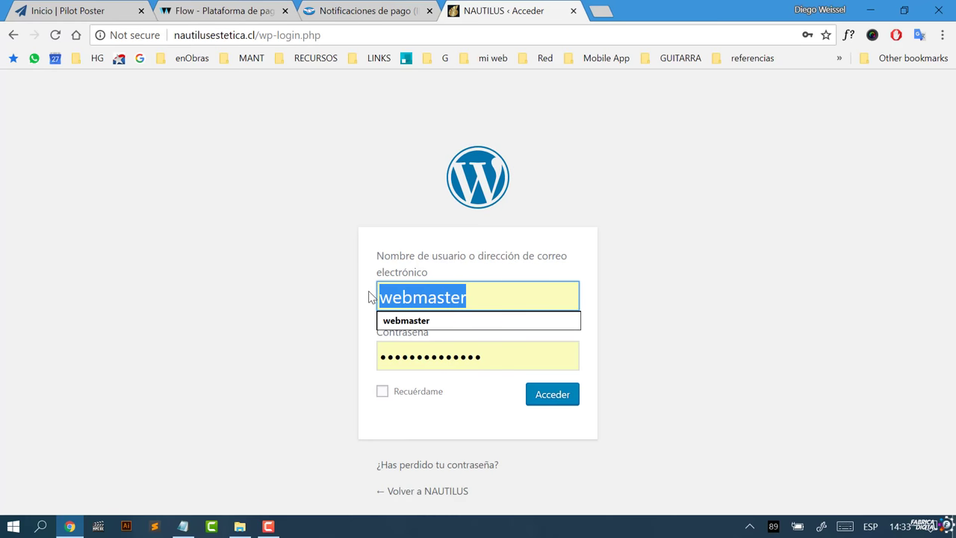
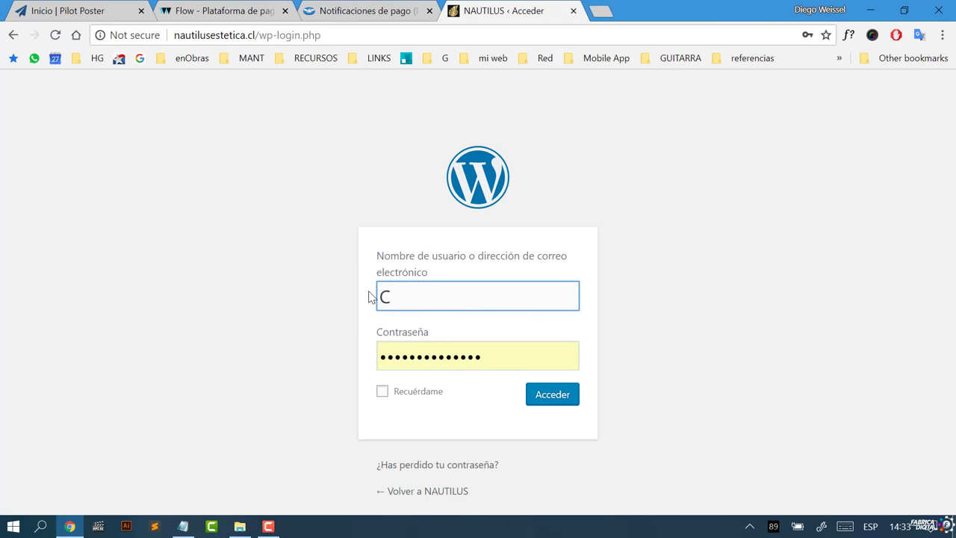
click(482, 356)
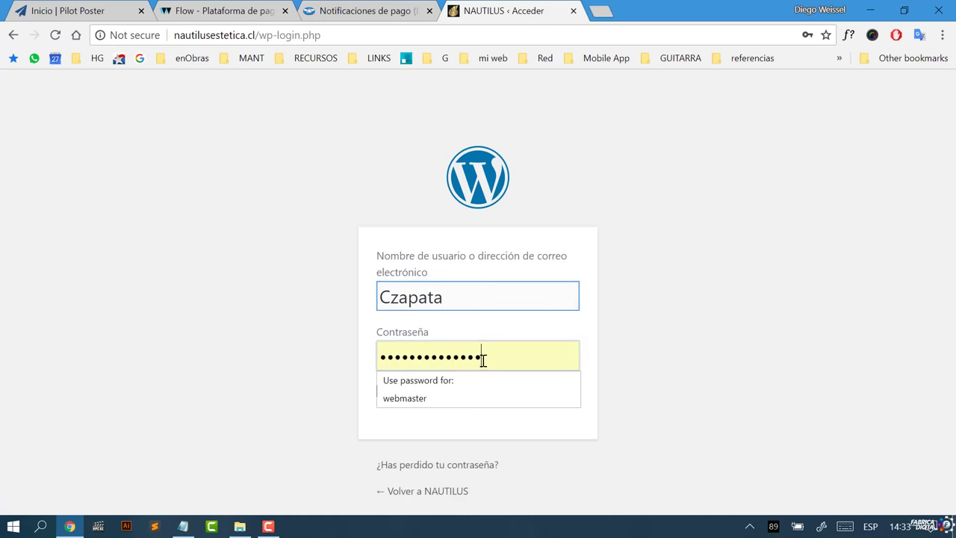
drag(482, 356, 379, 351)
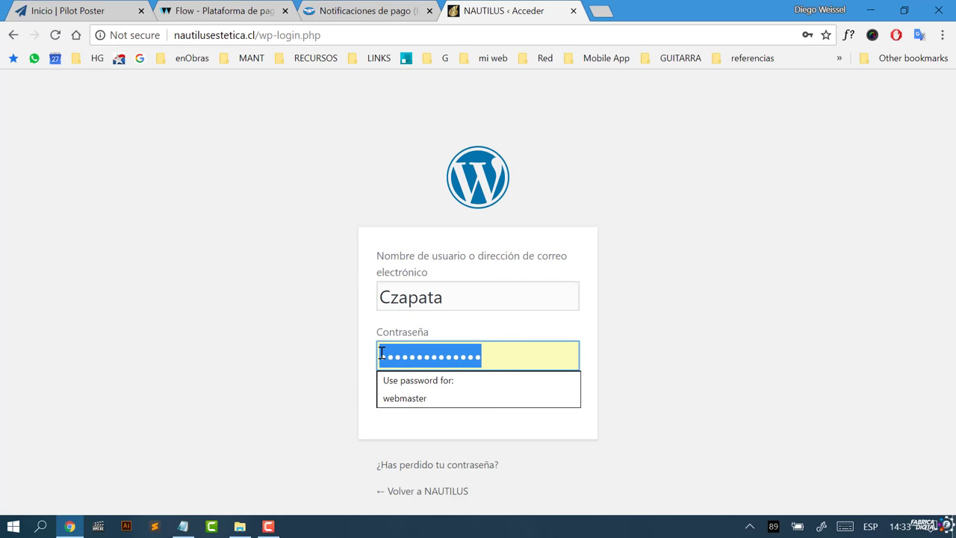
key(BackSpace)
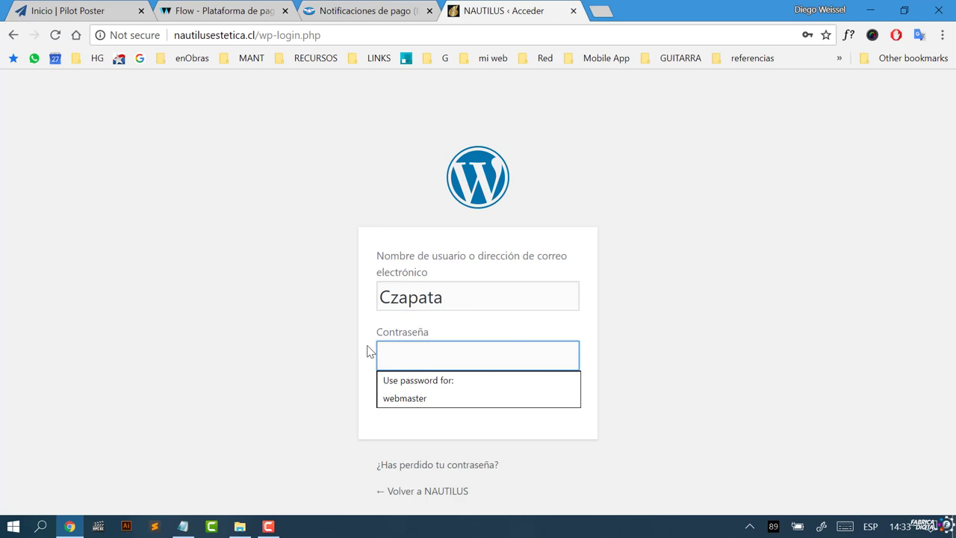
text(****)
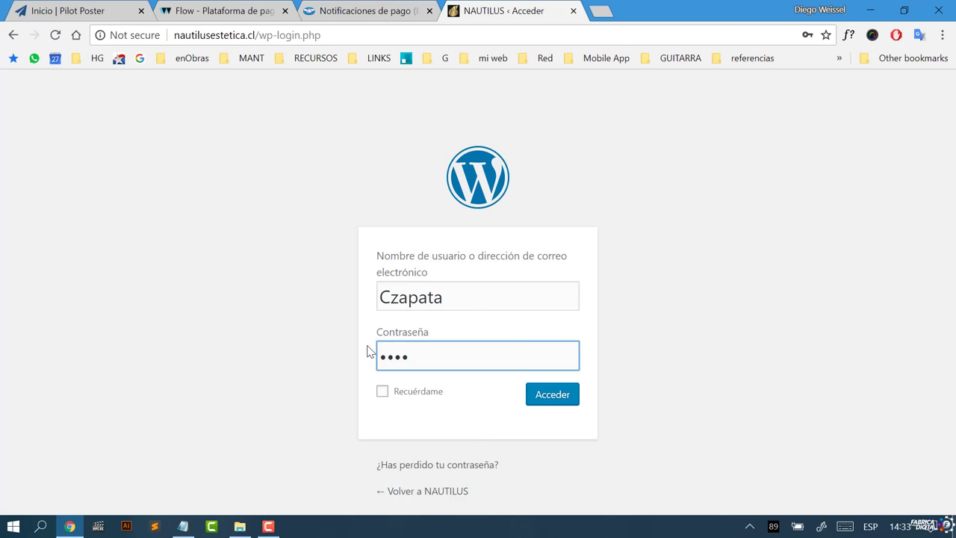
text(*********)
click(535, 401)
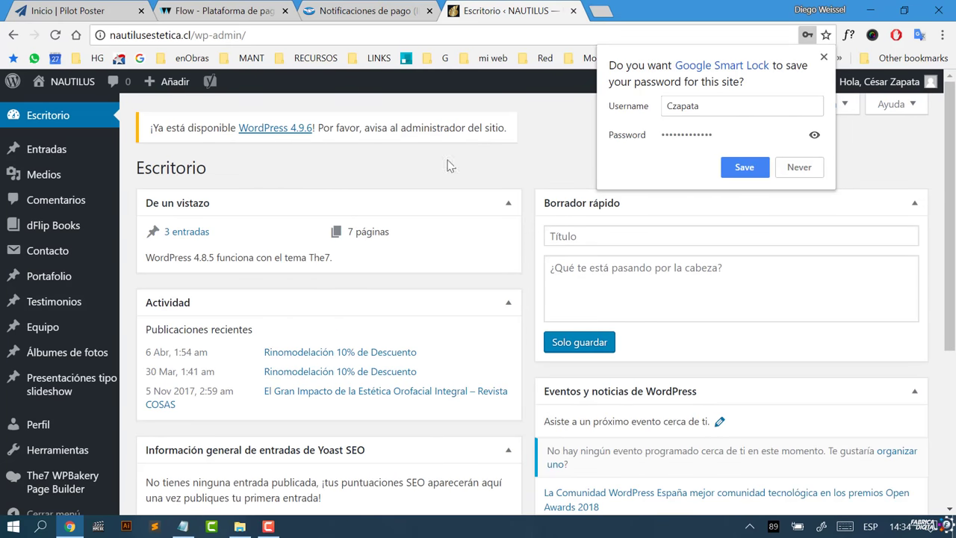
Step: Dismiss the save-password prompt and start a new Entrada from the Añadir admin-bar menu
click(824, 57)
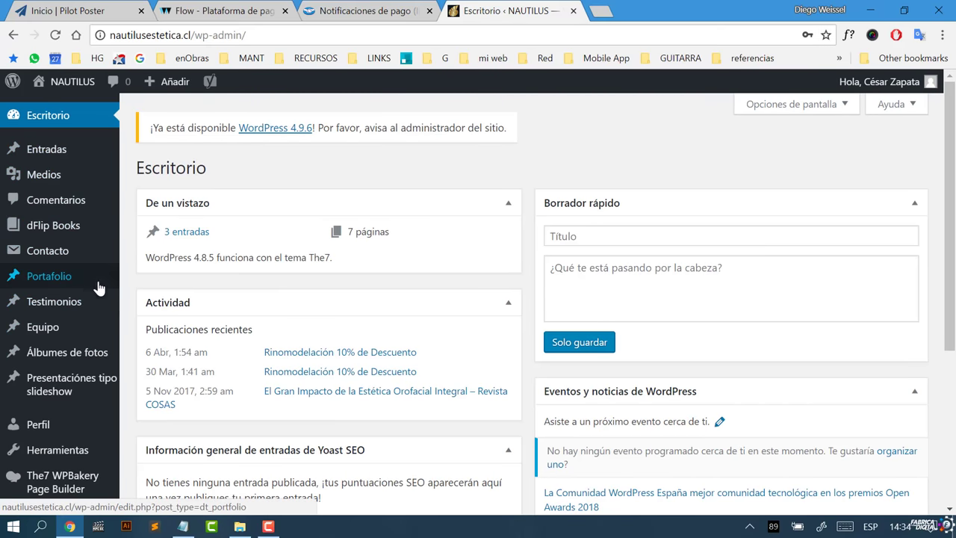
mouse_move(75, 86)
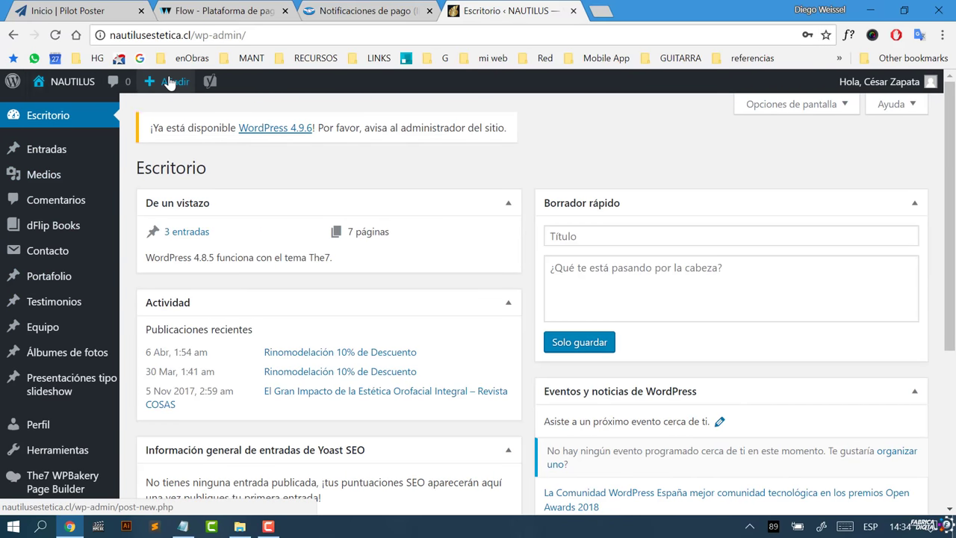
mouse_move(169, 83)
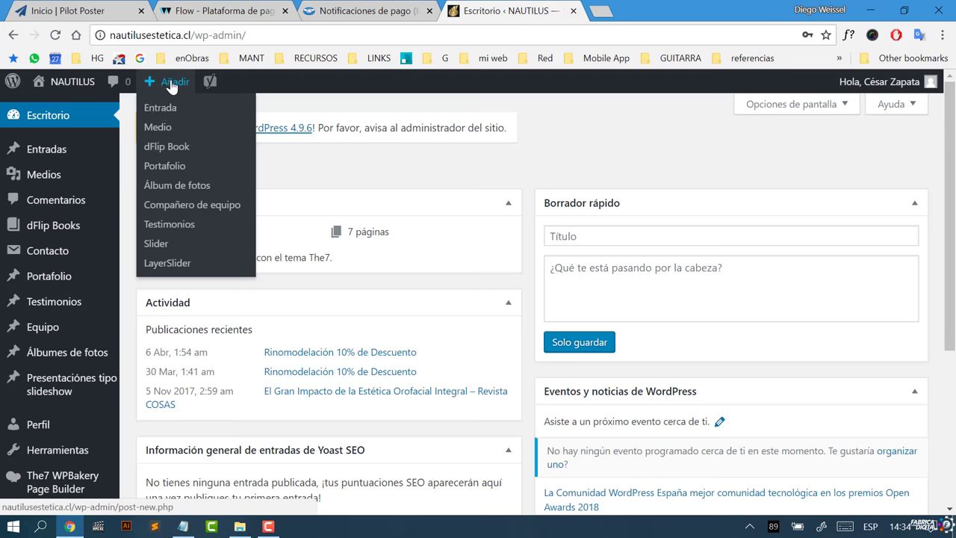
click(159, 111)
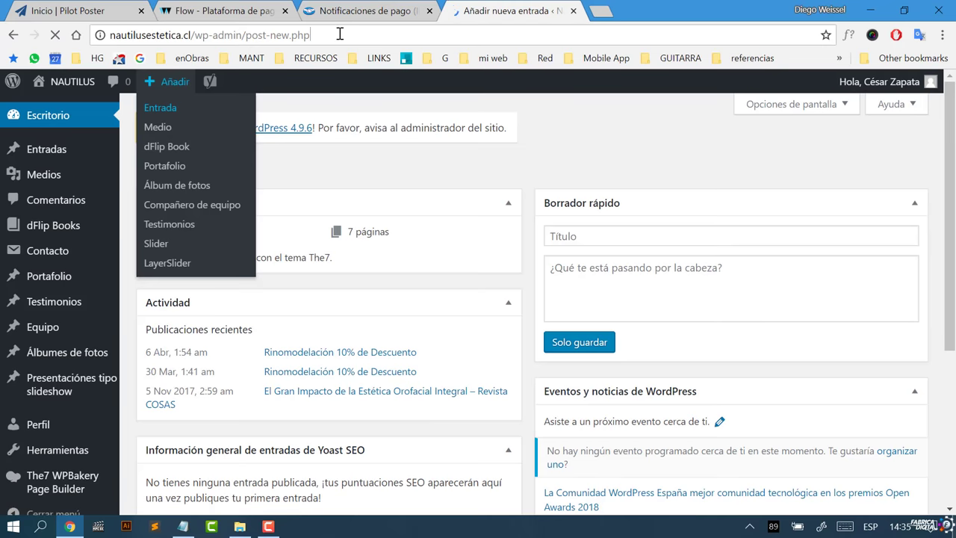
Step: Type a rough post title ending in 'Estética Orofacial'
drag(340, 35, 111, 37)
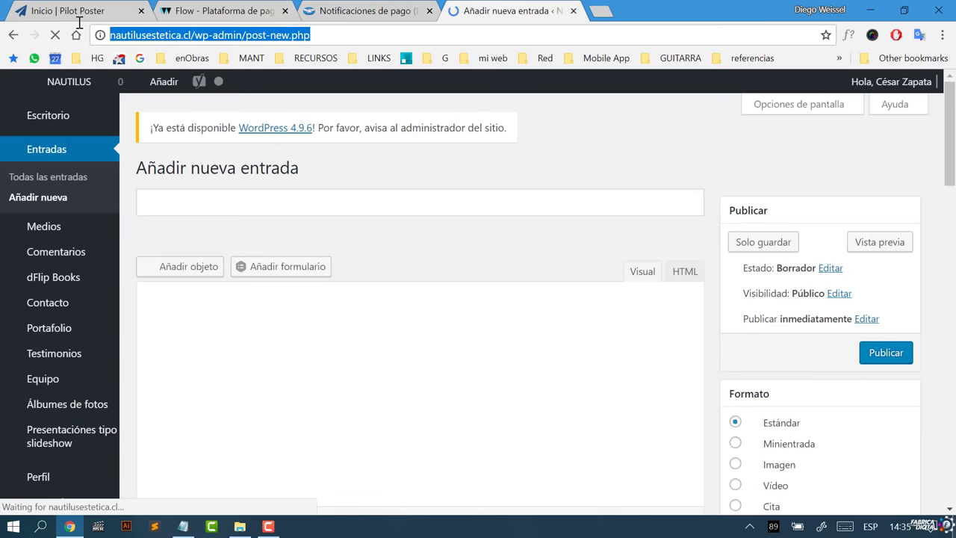
click(334, 35)
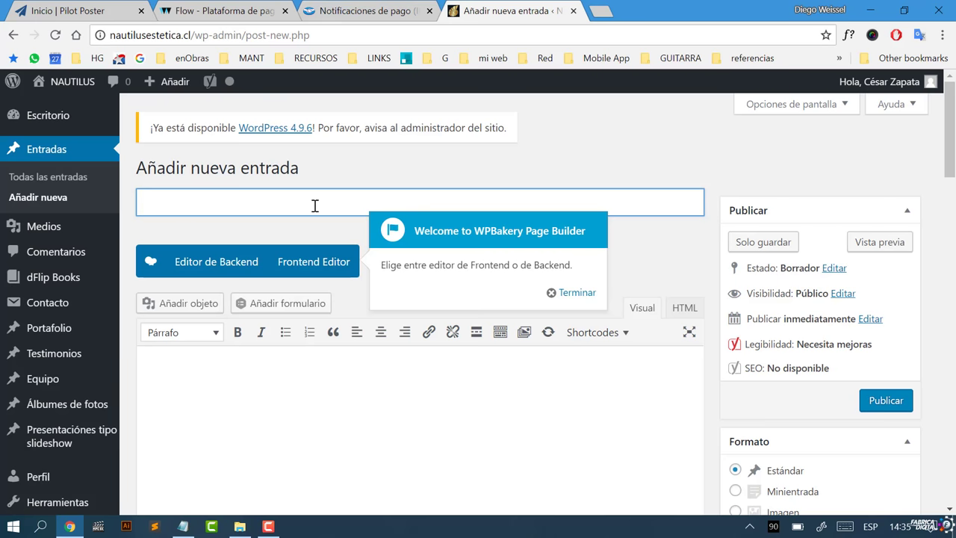
text(LO)
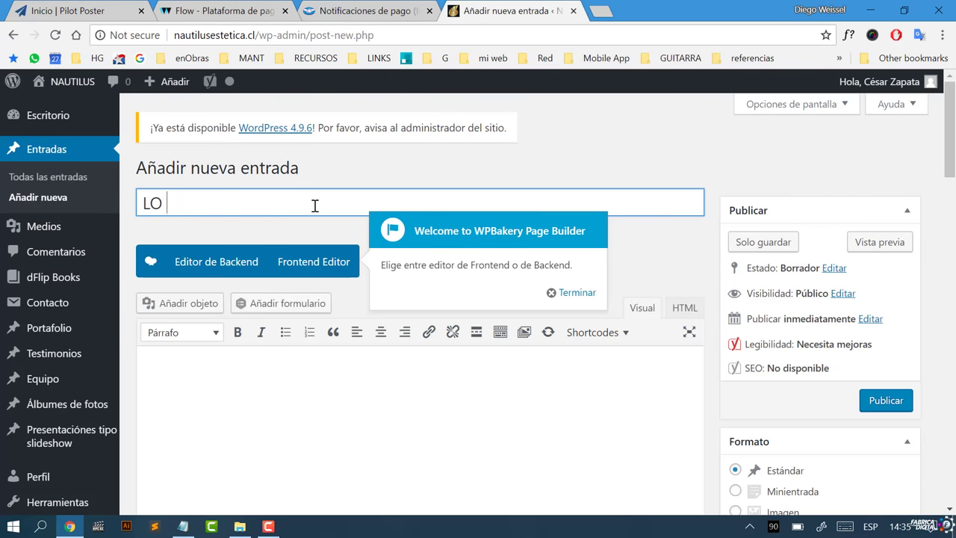
text( Último sobre )
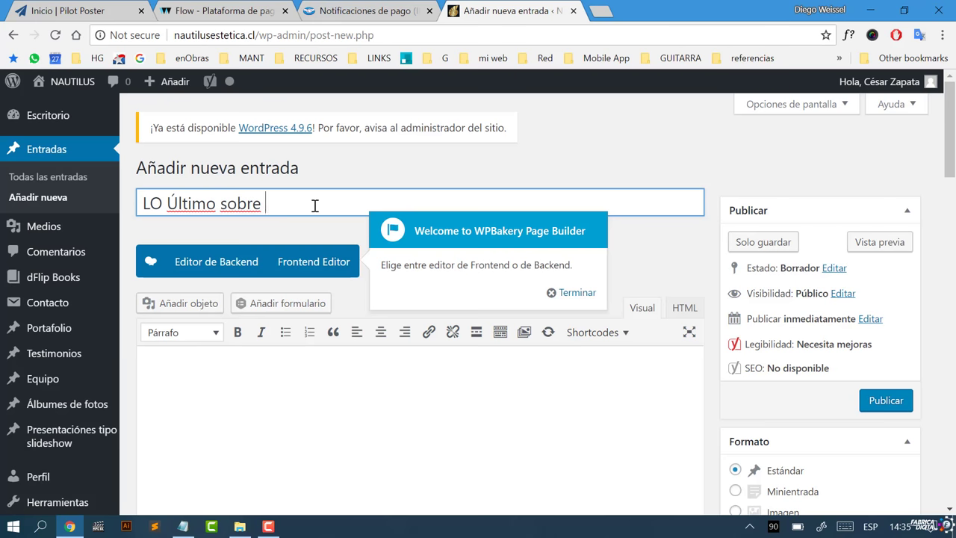
text(Sa)
key(BackSpace)
key(BackSpace)
text(Estética )
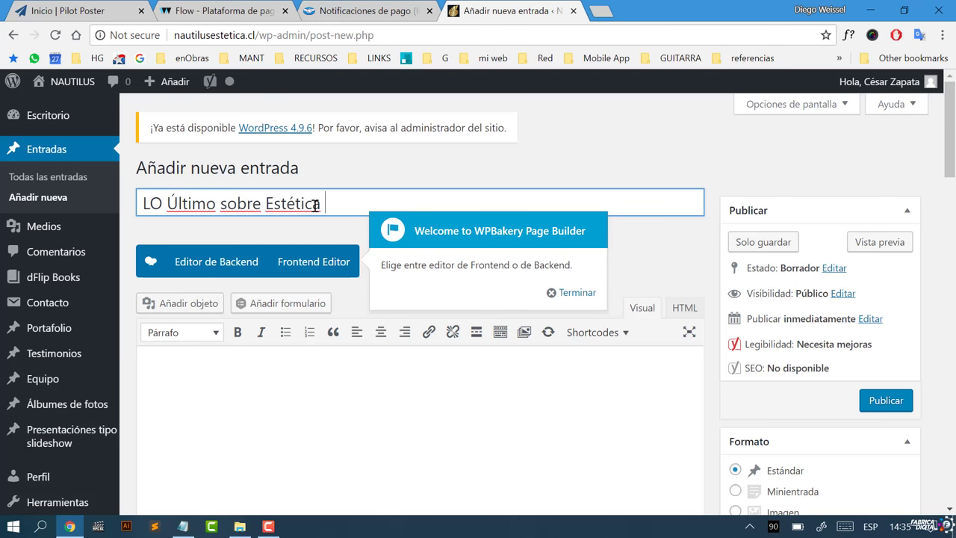
text(Orofacial)
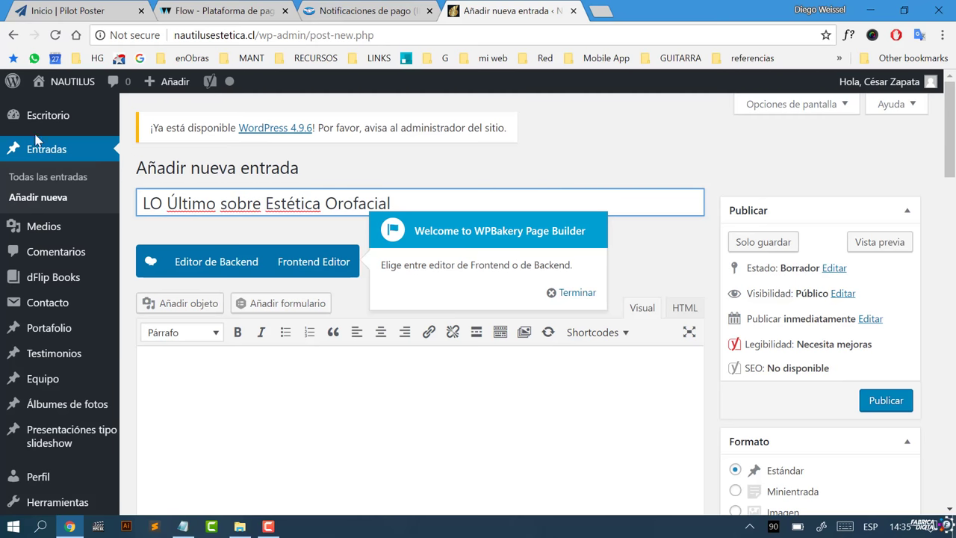
Step: Correct the title to 'Última Noticia sobre Estética Orofacial' and dismiss the WPBakery welcome popup
click(161, 204)
drag(160, 203, 133, 204)
text(o)
key(BackSpace)
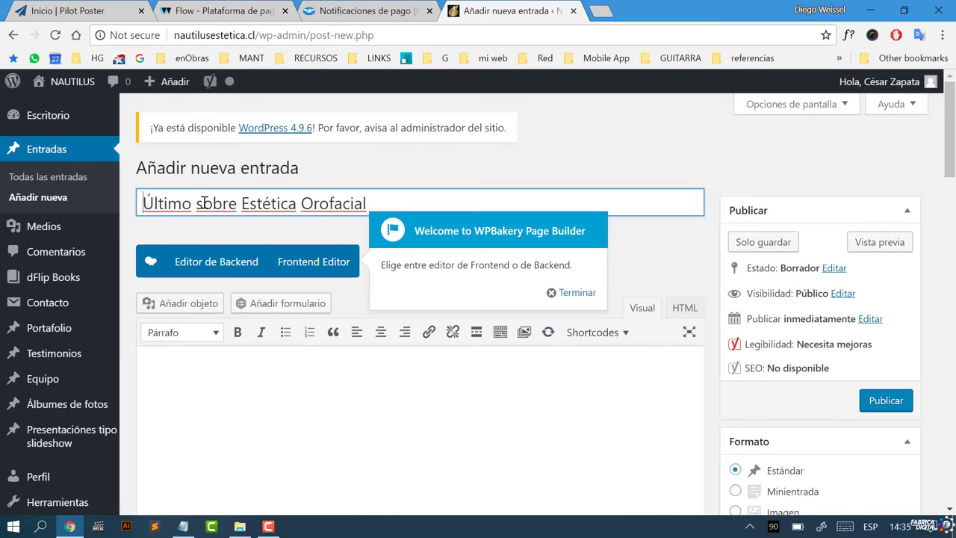
drag(192, 203, 186, 204)
text(as Nocti)
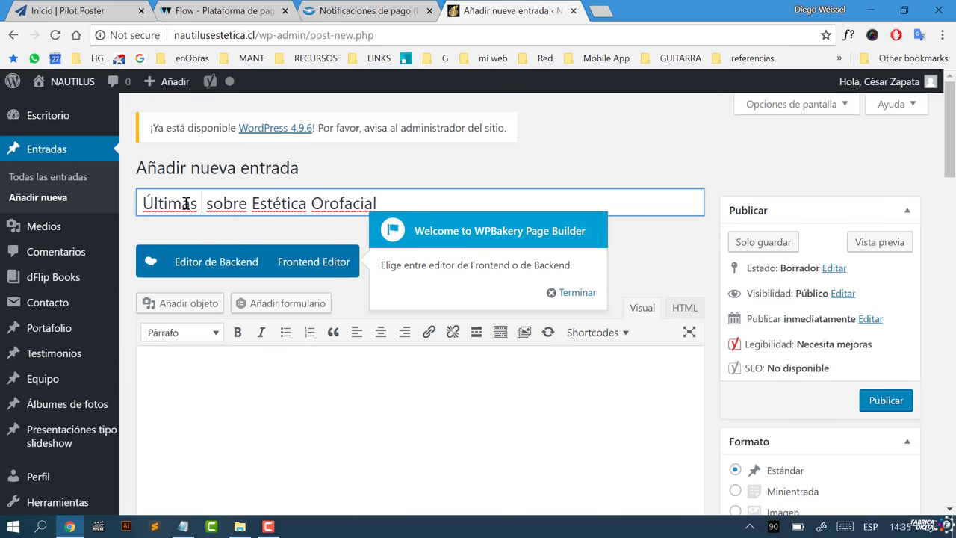
key(BackSpace)
key(BackSpace)
key(BackSpace)
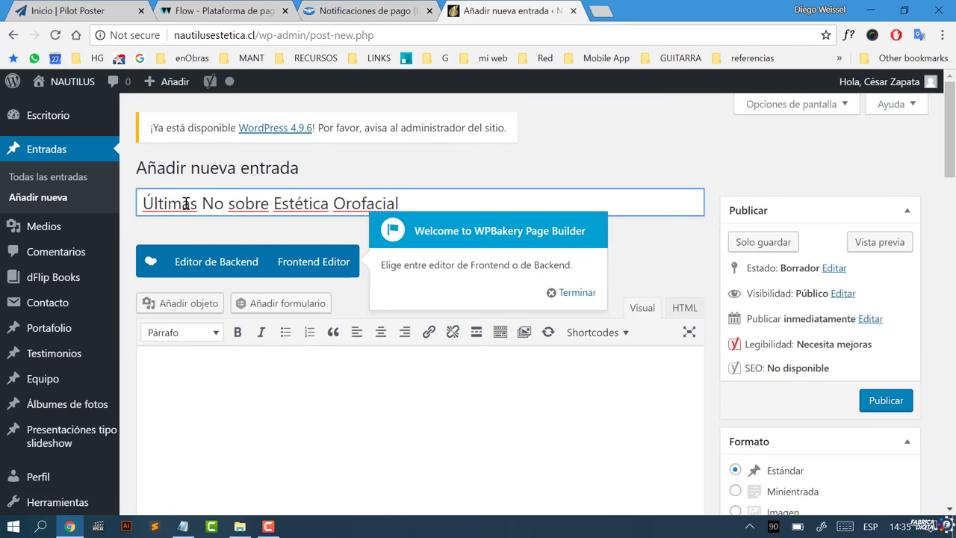
text(ticia)
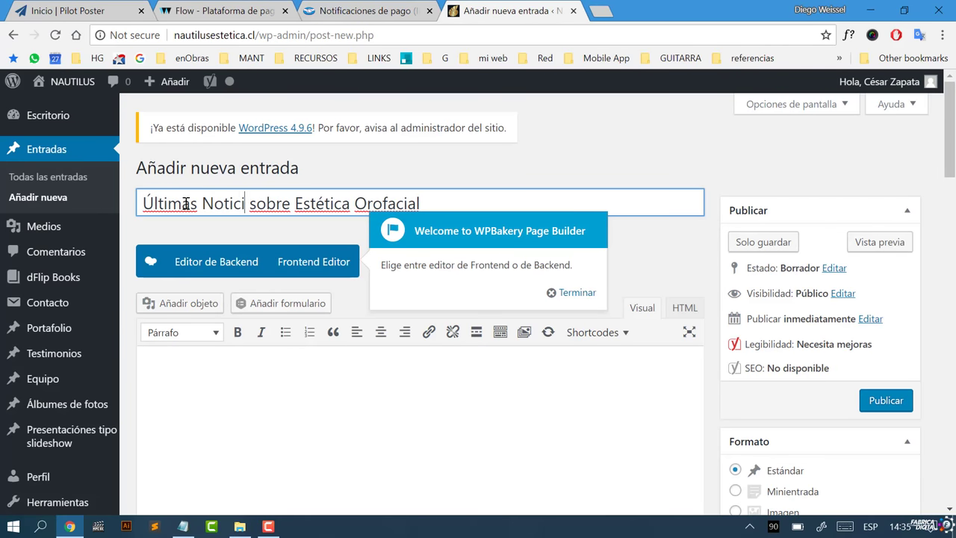
click(198, 206)
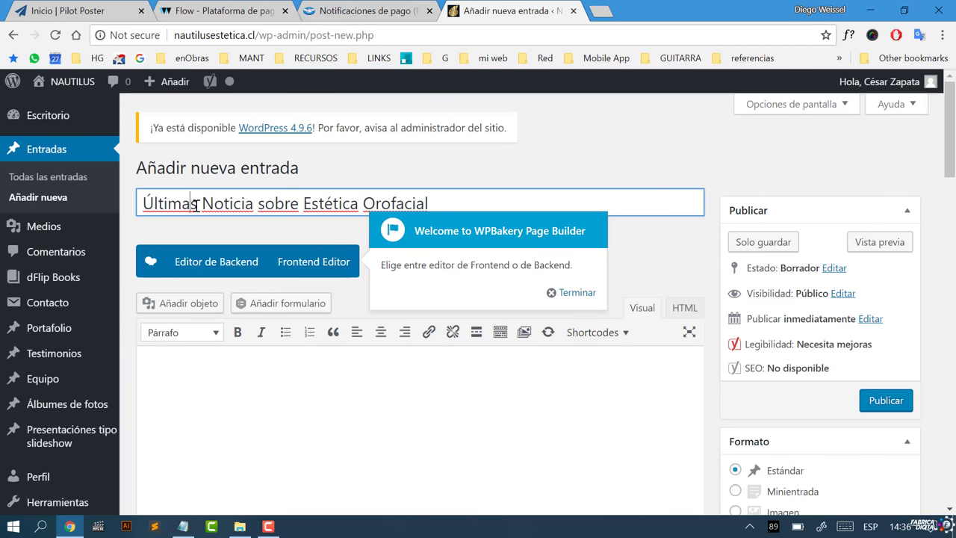
key(BackSpace)
click(310, 369)
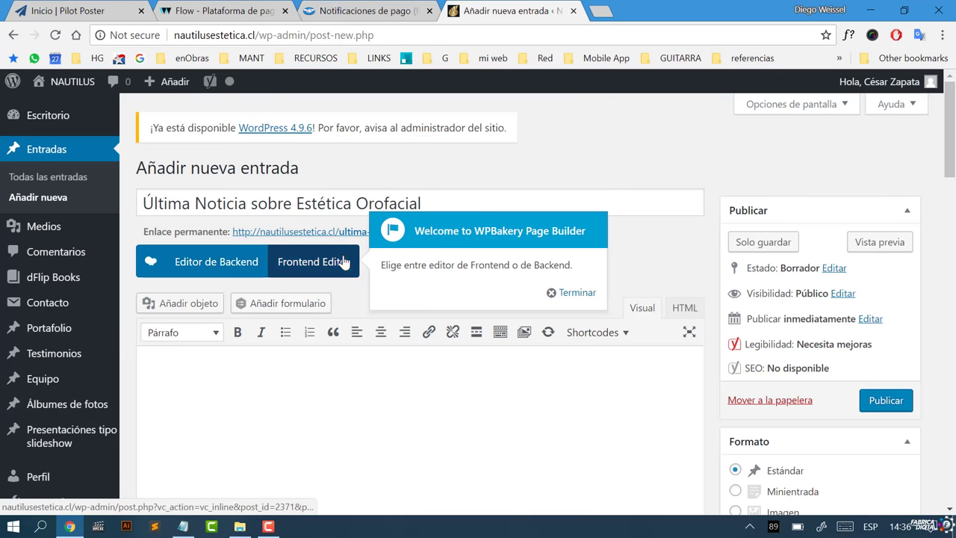
click(574, 294)
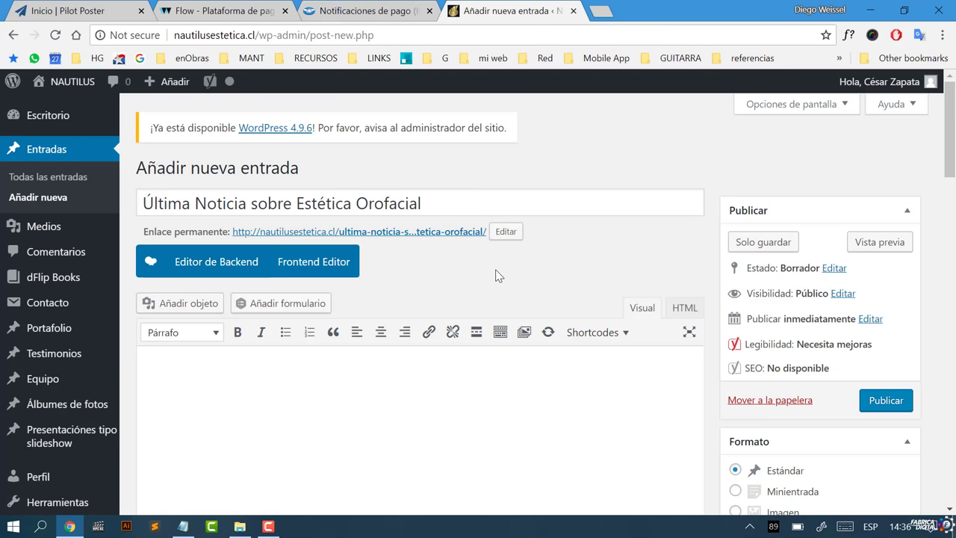
scroll(498, 275, down, 1)
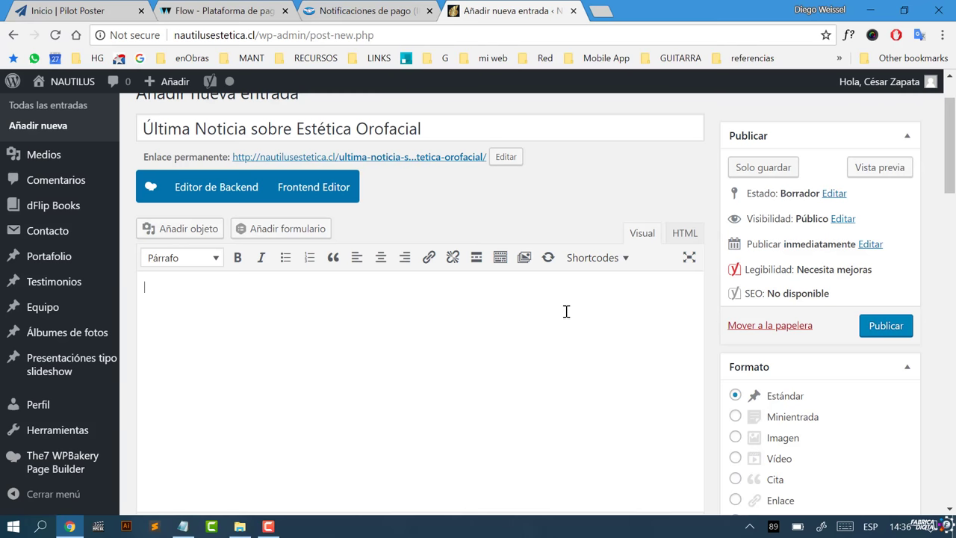
text(sagsagsagdsagsd)
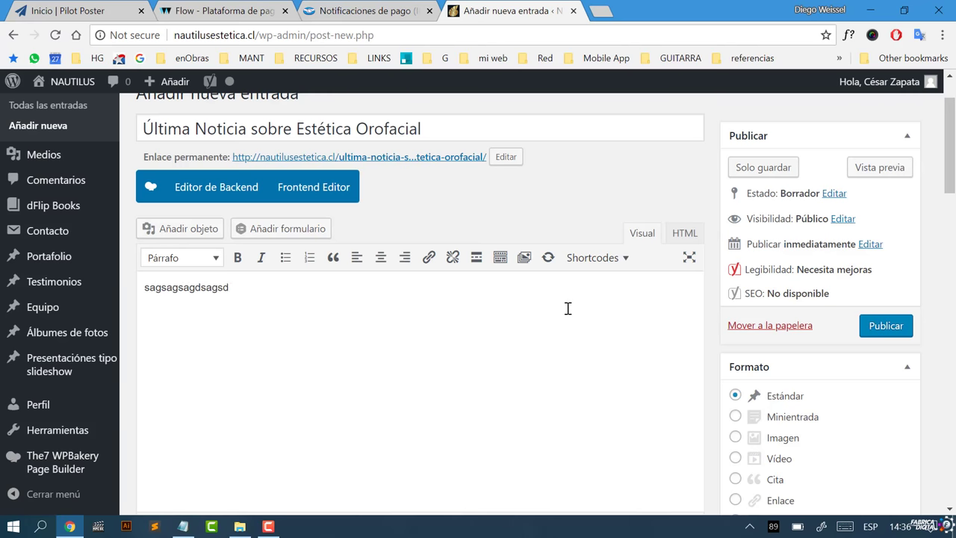
key(BackSpace)
key(BackSpace)
key(BackSpace)
key(BackSpace)
key(BackSpace)
key(BackSpace)
key(BackSpace)
key(BackSpace)
key(BackSpace)
key(BackSpace)
key(BackSpace)
key(BackSpace)
key(BackSpace)
key(BackSpace)
key(BackSpace)
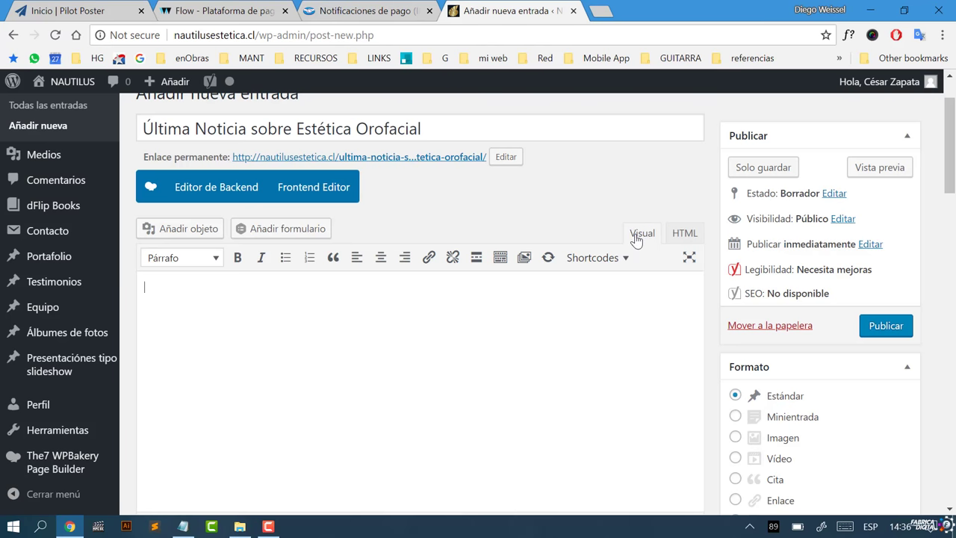
Step: Finish the body sentence 'Este es una noticia grandiosa para todo el público.' and add a new line
click(683, 236)
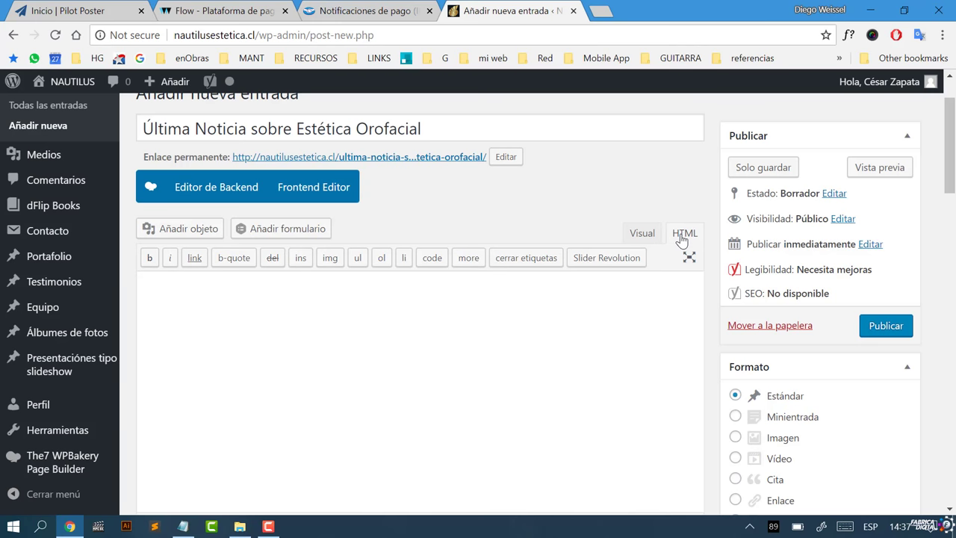
click(642, 233)
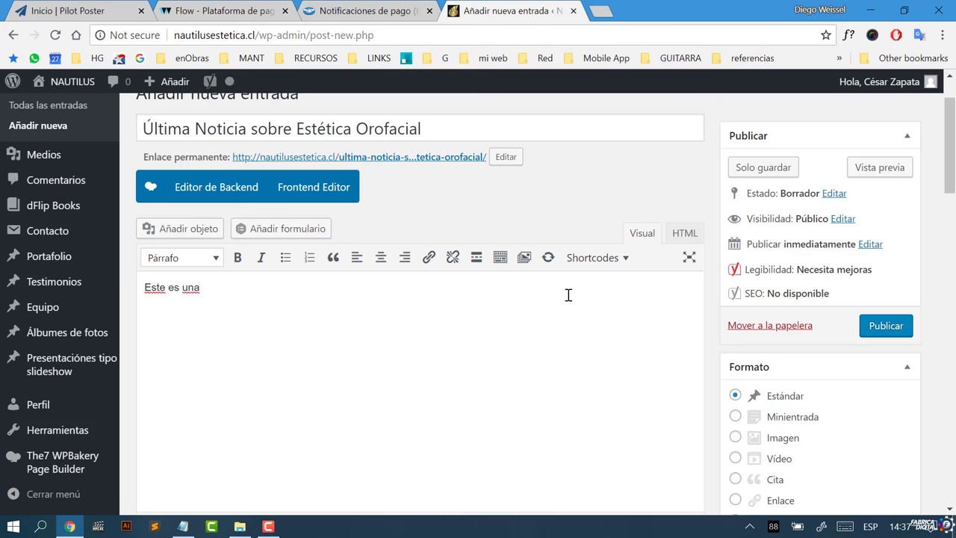
text(cia grandio)
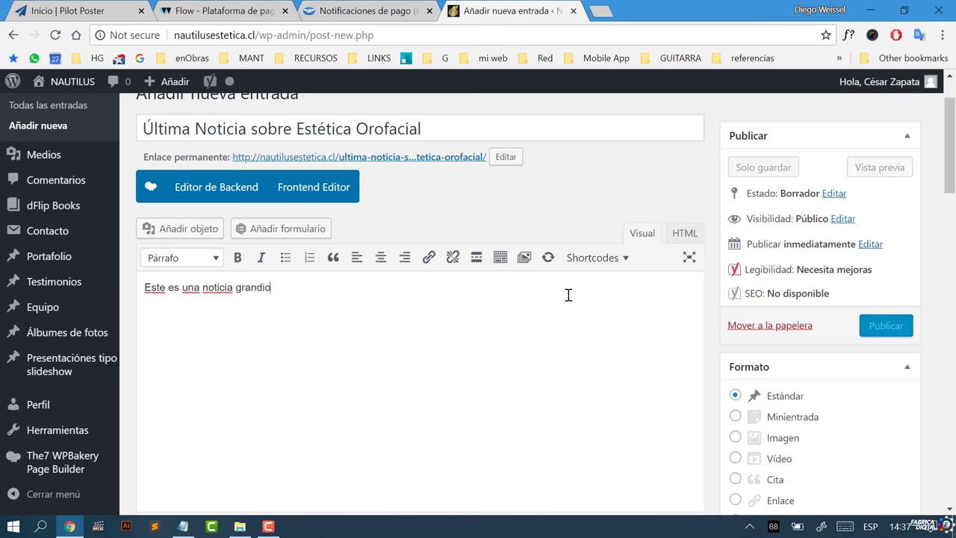
text(sa para todo)
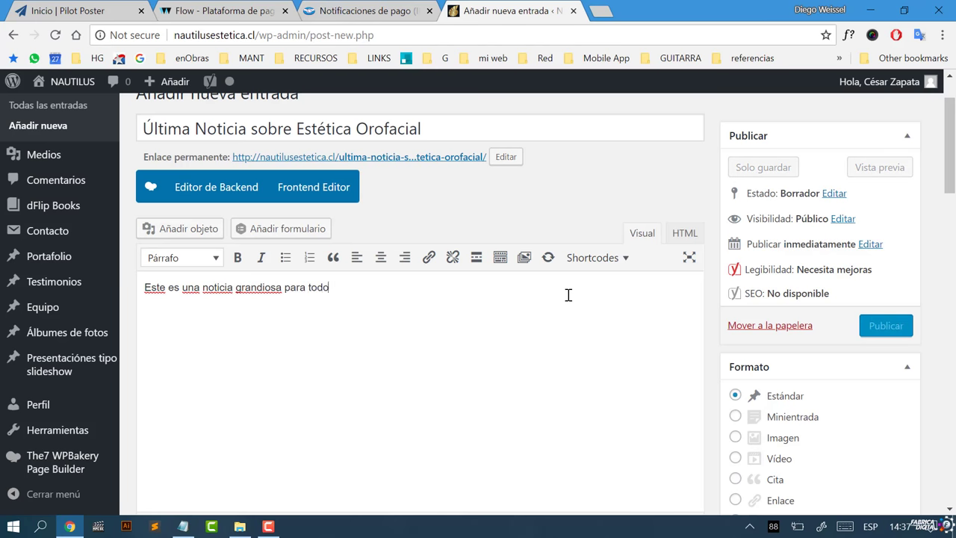
text(s)
key(BackSpace)
key(BackSpace)
text(el p)
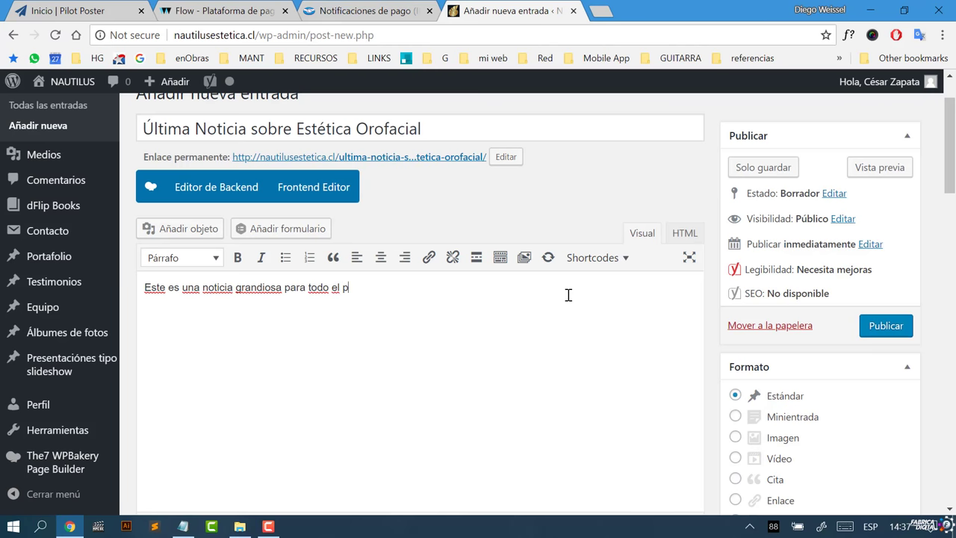
text(úblico.)
key(Return)
click(196, 229)
Step: Upload nautilus-estetica-dental-y-facial-orofacial-2-1200x900.jpg from the computer to the media library
click(552, 333)
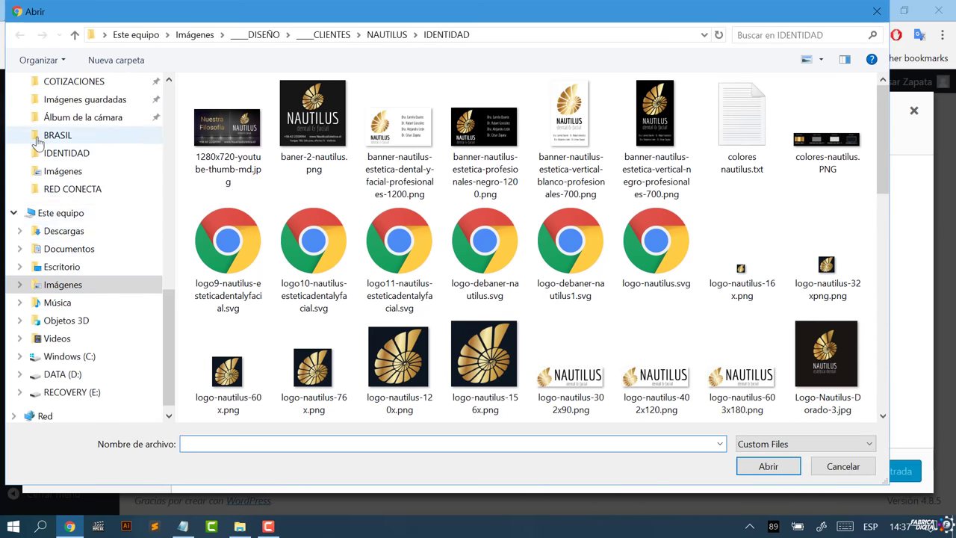
scroll(112, 224, up, 3)
scroll(842, 277, down, 5)
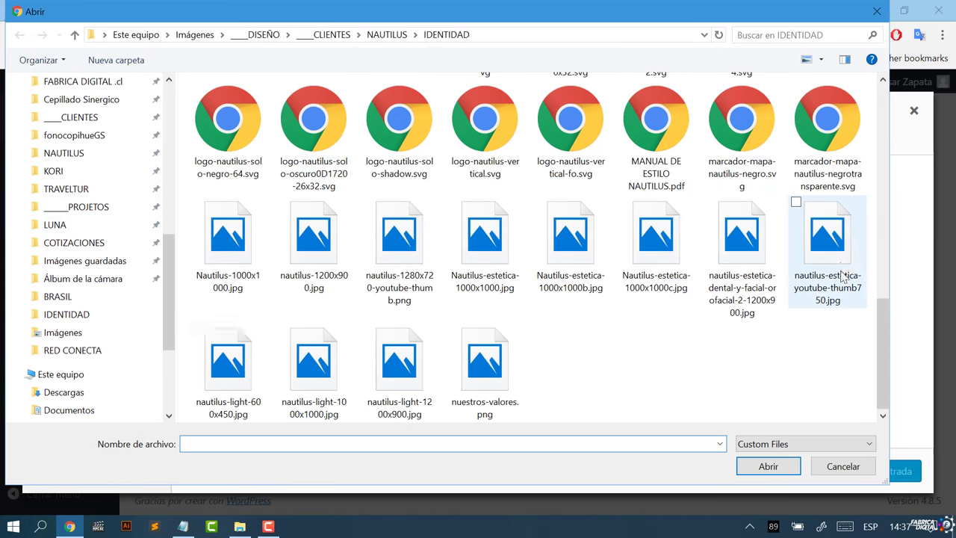
drag(883, 335, 917, 366)
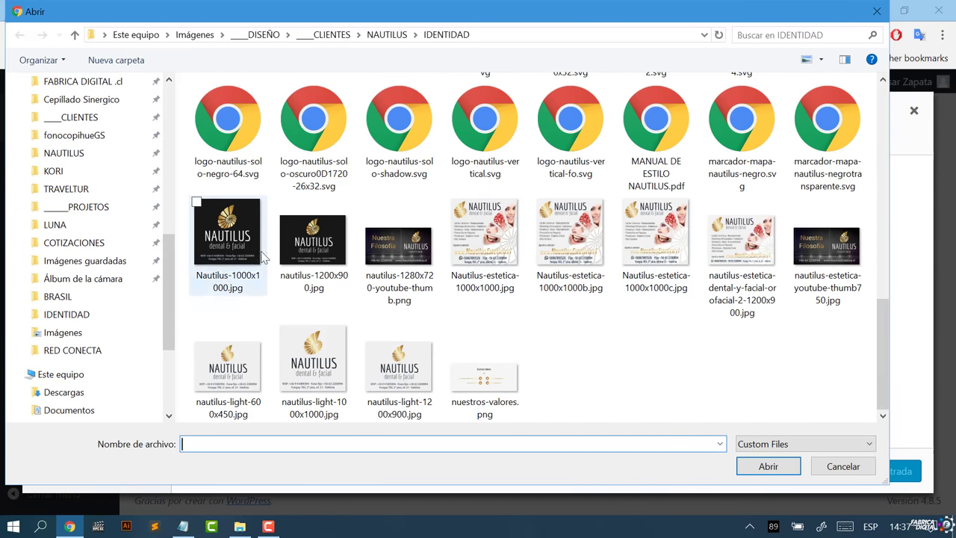
click(726, 259)
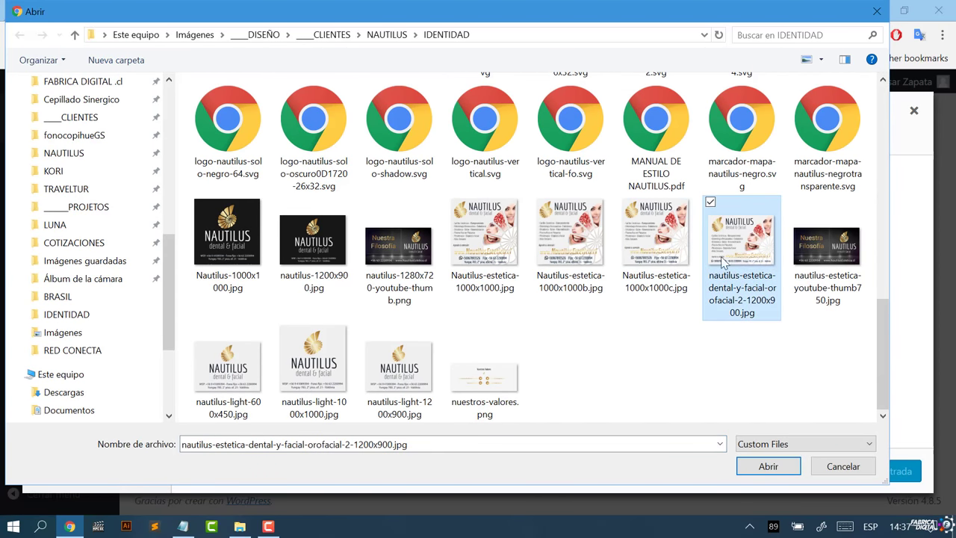
click(749, 470)
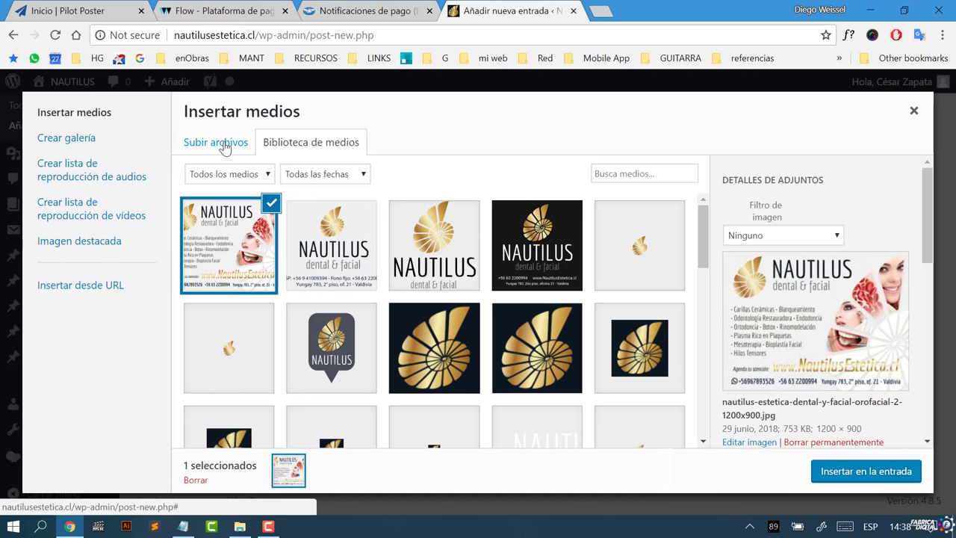
Step: Give the image the caption 'Esta imagen quedó muy bonits'
drag(925, 232, 910, 417)
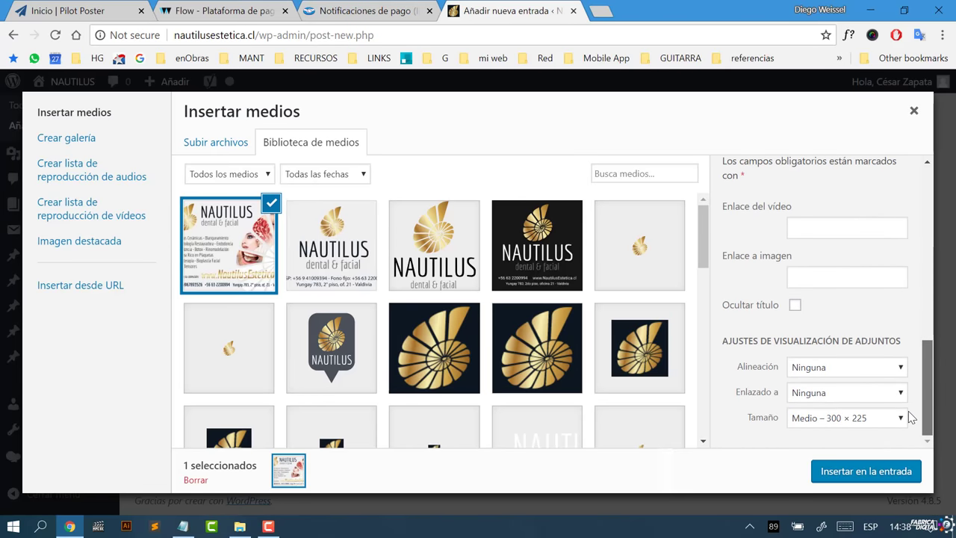
scroll(909, 417, up, 4)
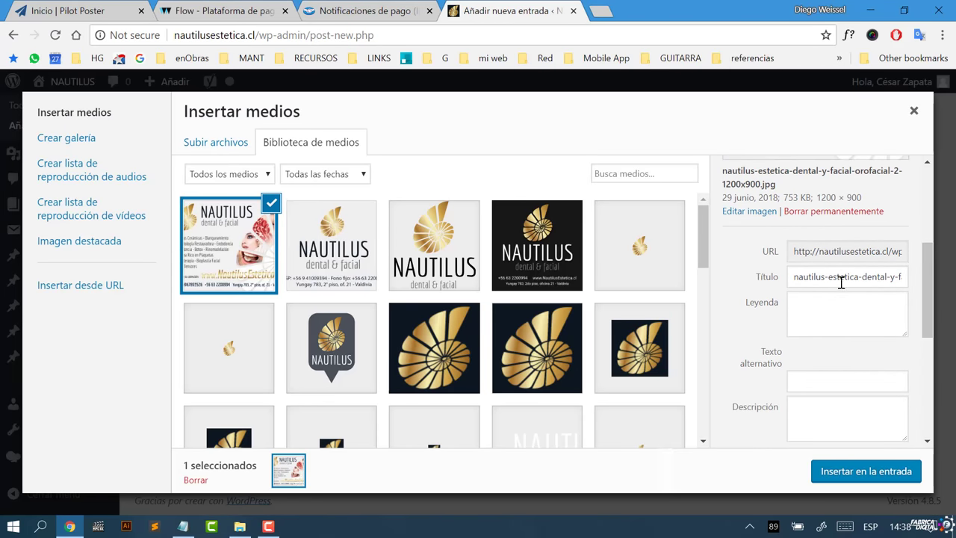
click(831, 304)
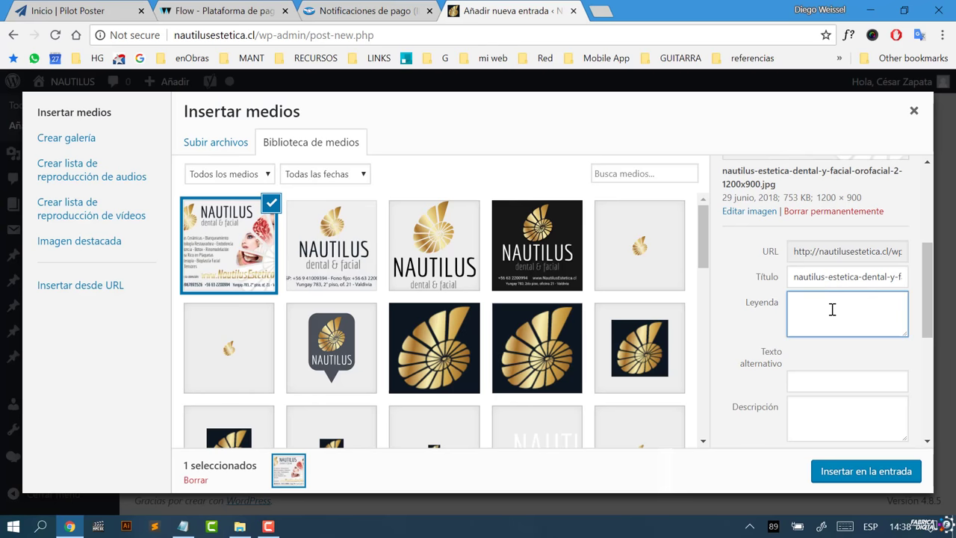
scroll(928, 321, down, 1)
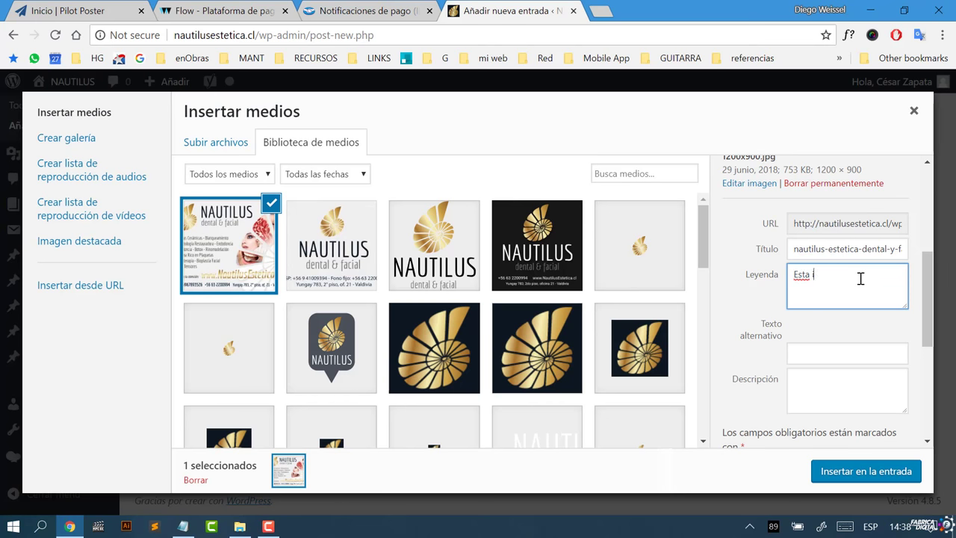
text(Esta imagen quedó muy bonits)
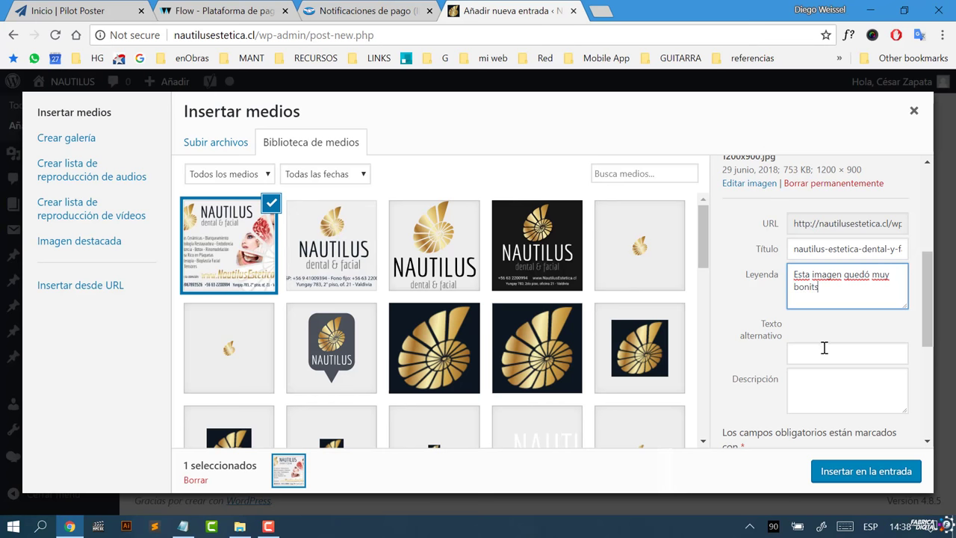
click(835, 348)
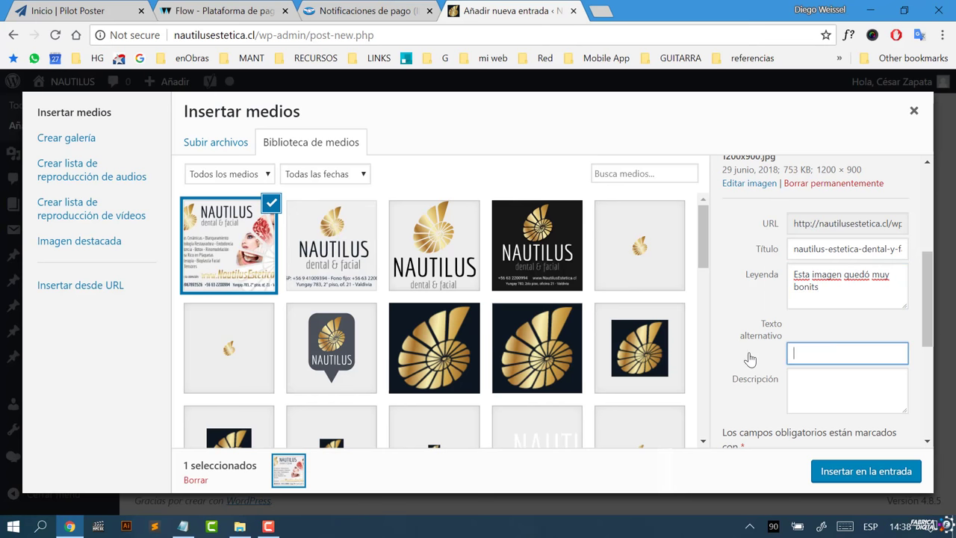
Step: Set the image display size to Grande – 1024 × 768
drag(931, 321, 931, 395)
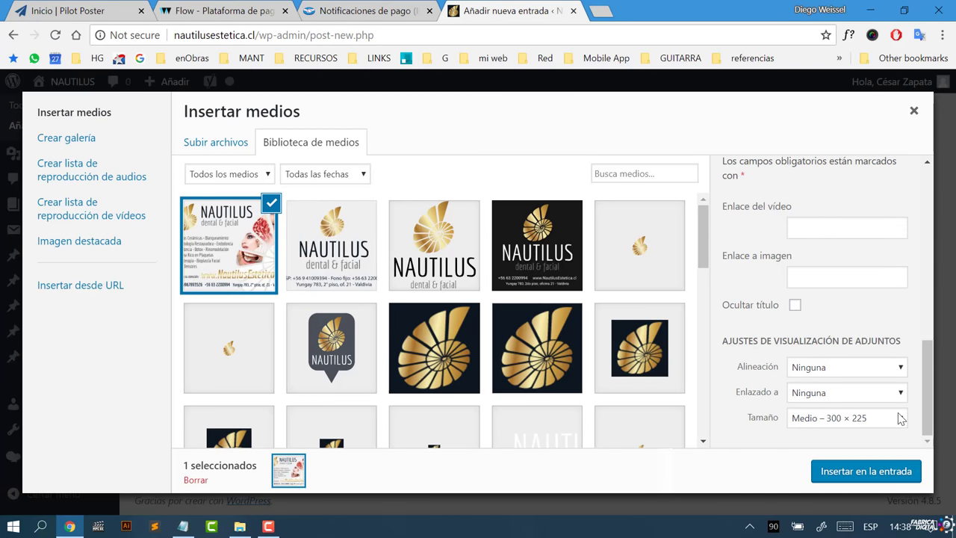
click(844, 422)
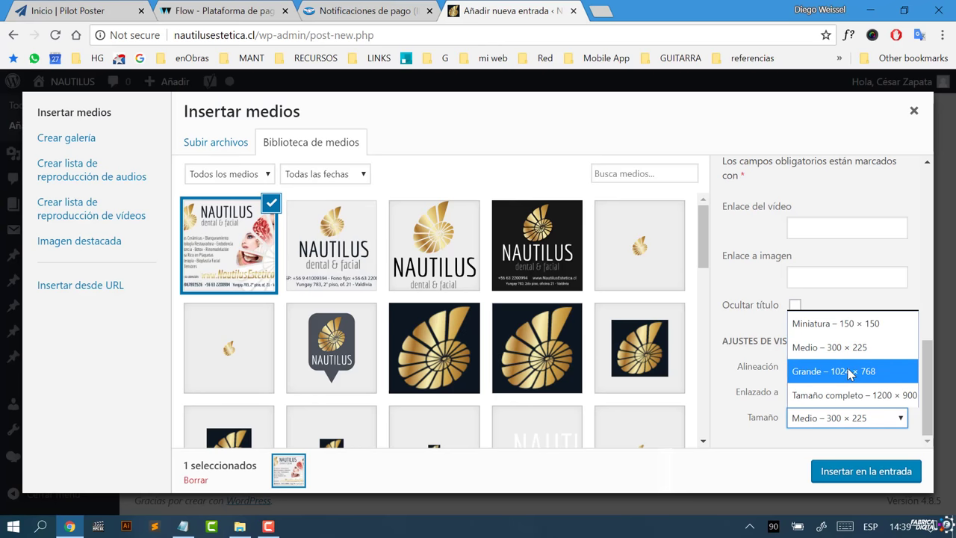
click(850, 371)
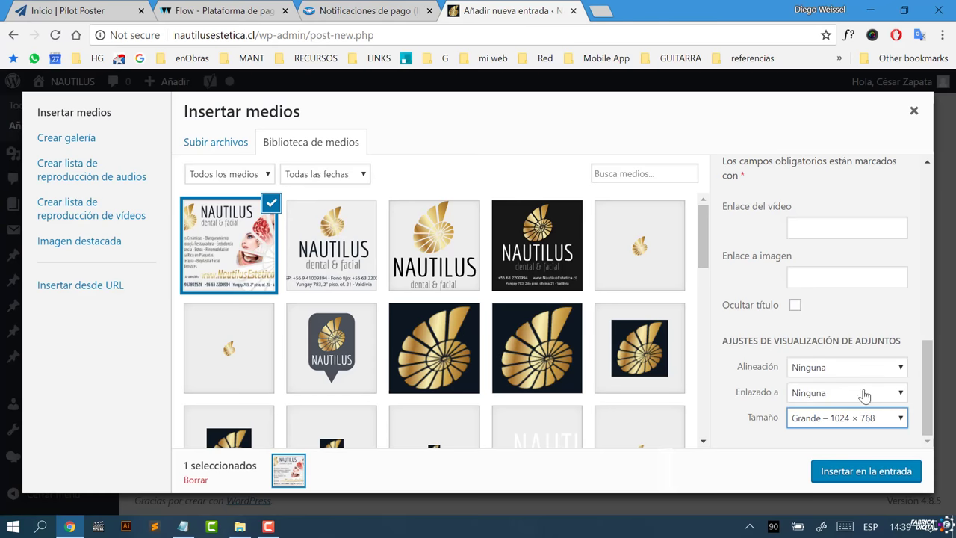
Step: Insert the Grande captioned image into the post below the sentence and select it for editing
click(834, 472)
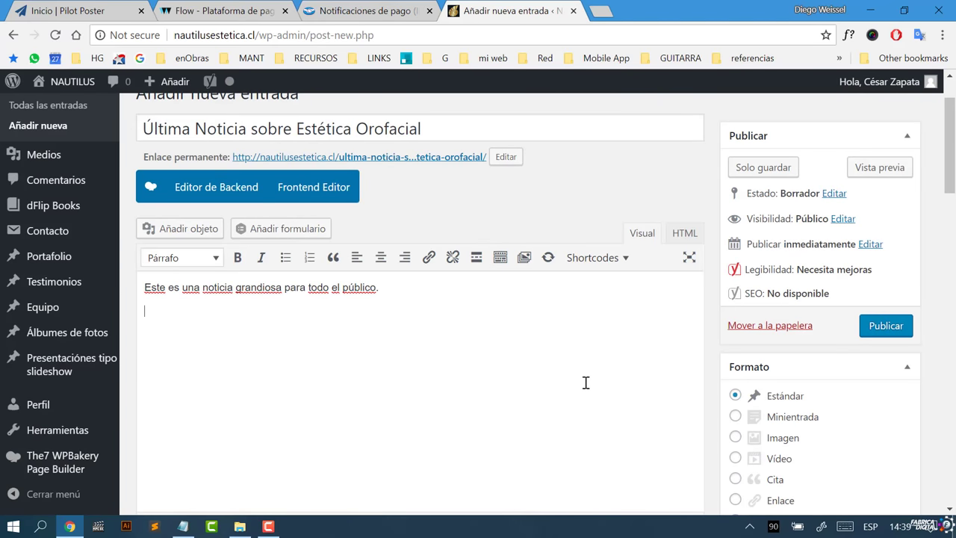
scroll(585, 382, down, 1)
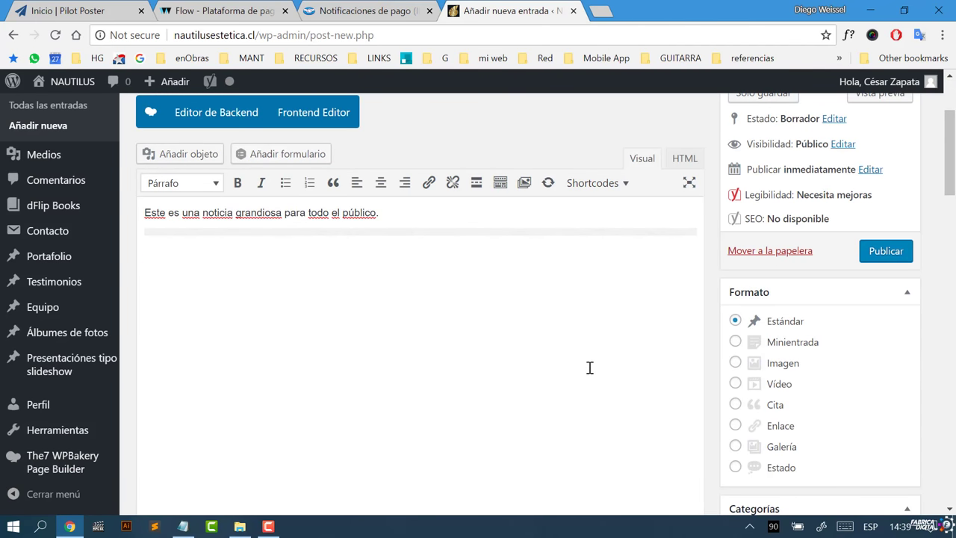
scroll(589, 351, down, 3)
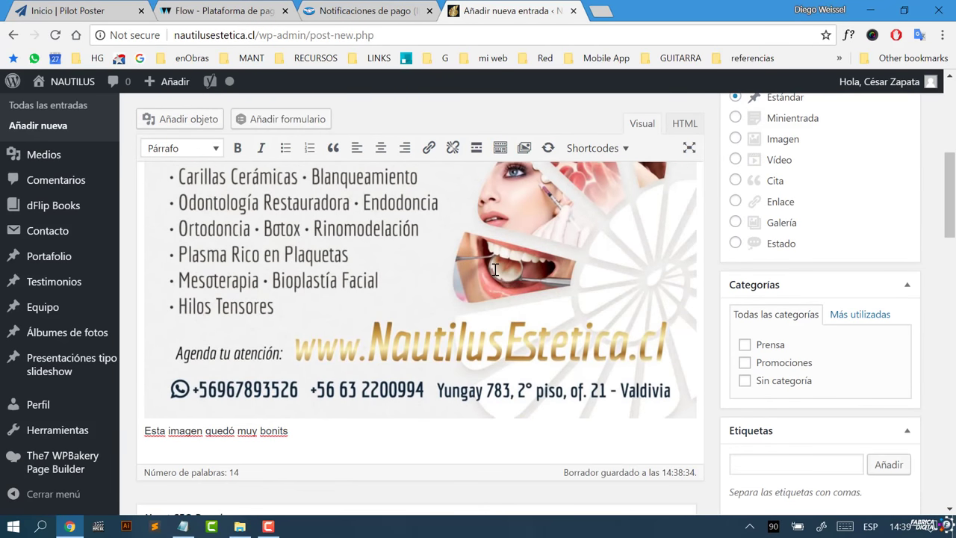
click(495, 269)
scroll(521, 323, up, 1)
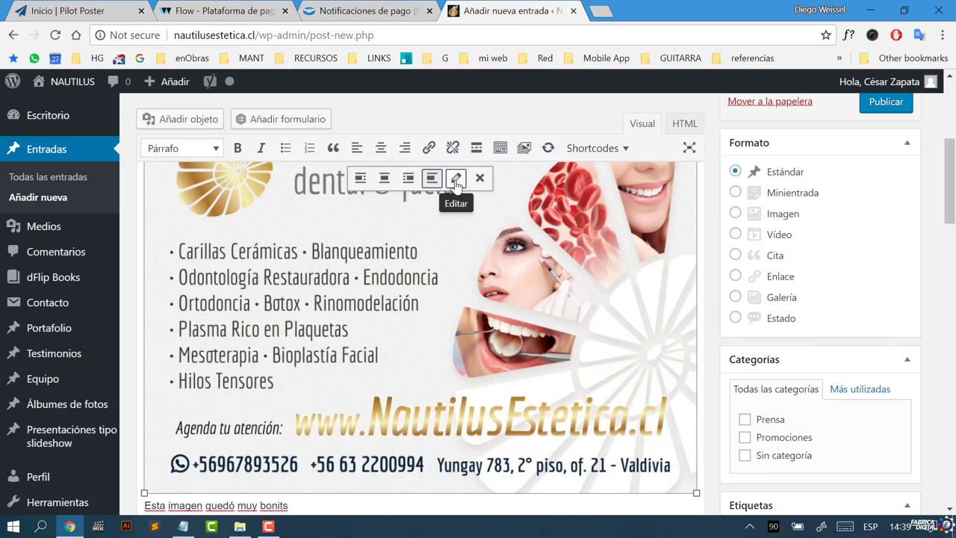
click(457, 182)
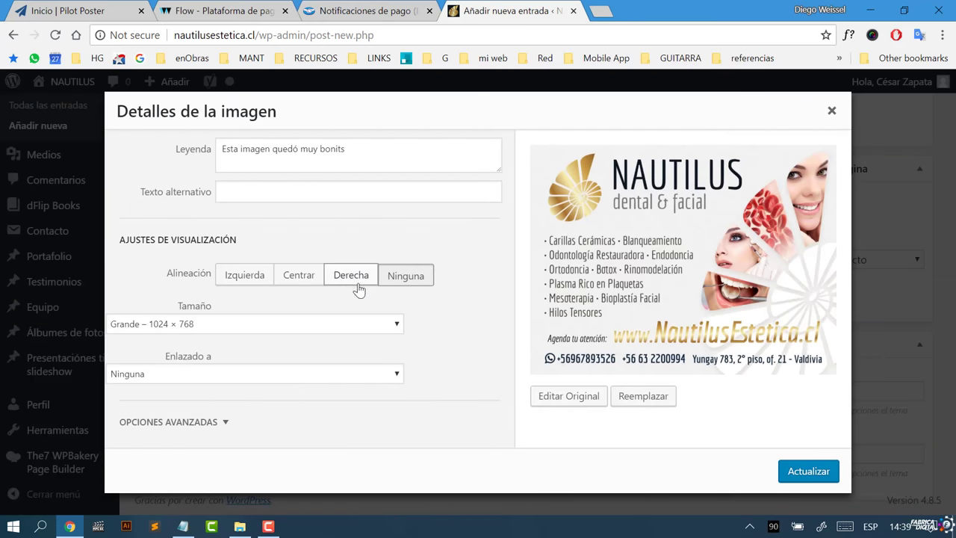
Step: Change the image to a custom size with width 600, giving 600 × 450 px
click(254, 328)
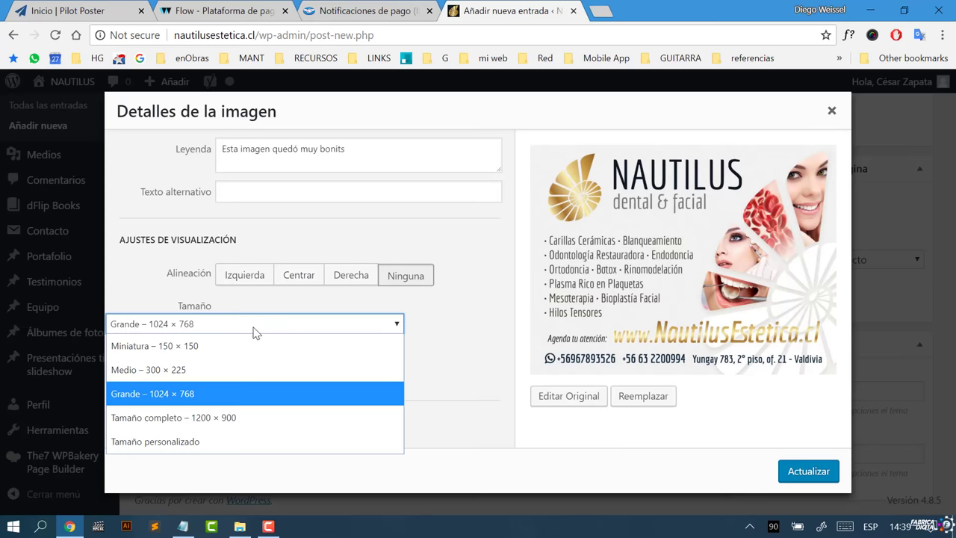
click(249, 368)
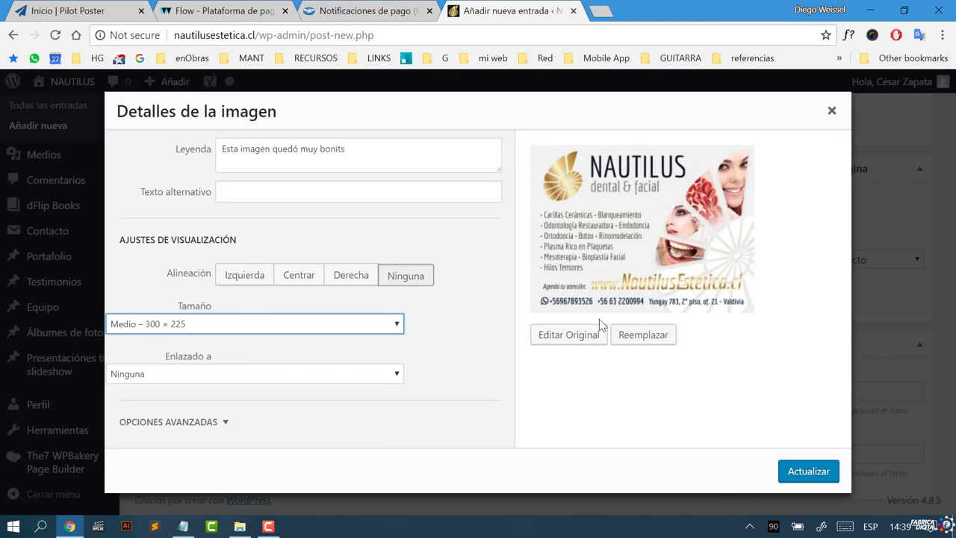
click(382, 323)
click(292, 442)
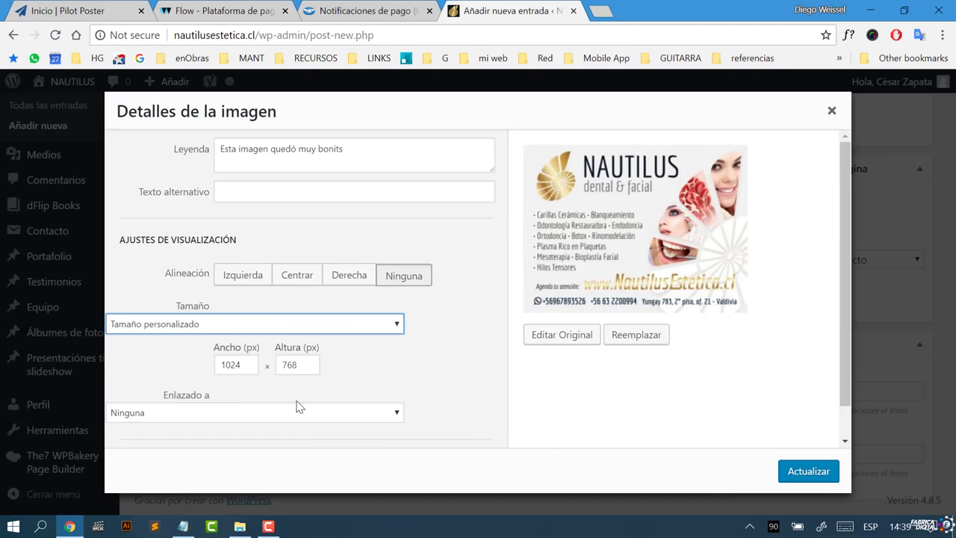
click(239, 365)
drag(239, 364, 206, 373)
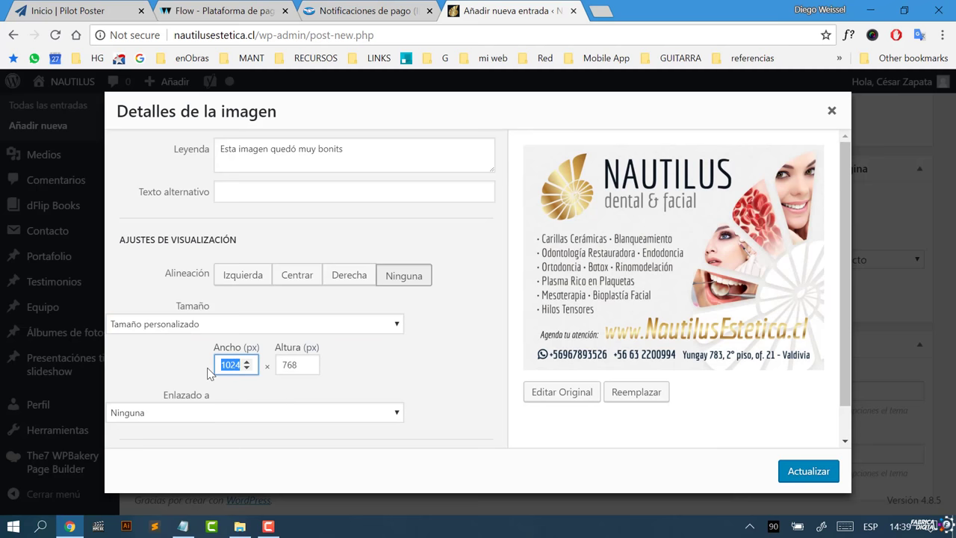
text(600)
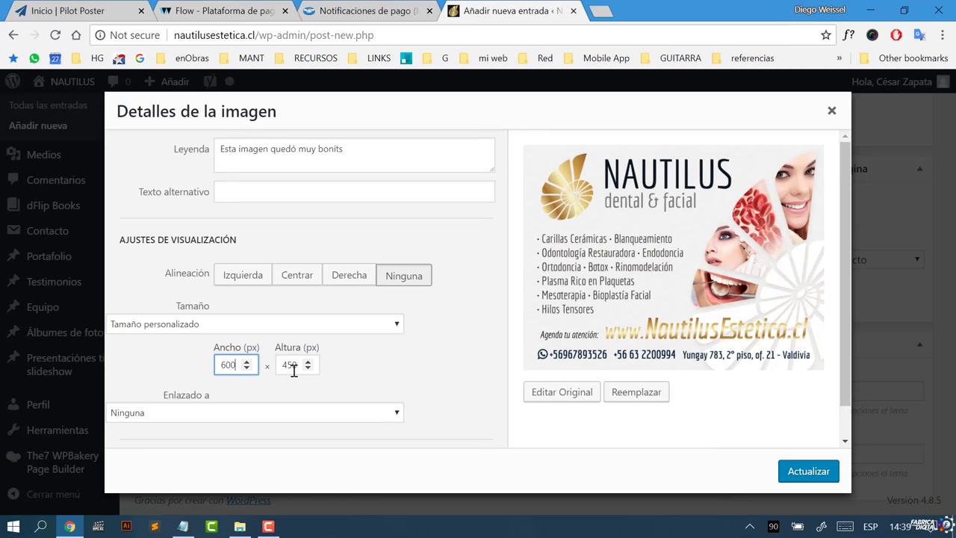
click(377, 363)
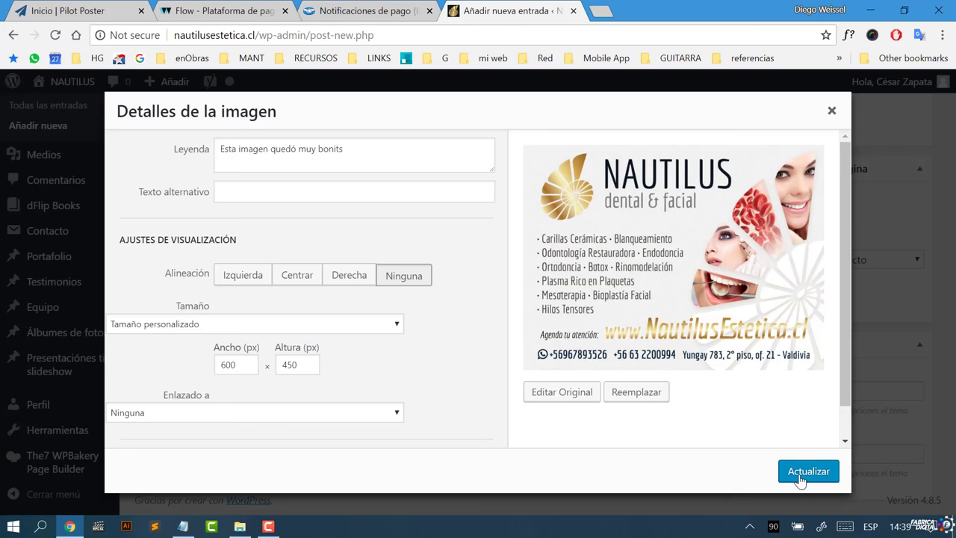
click(396, 413)
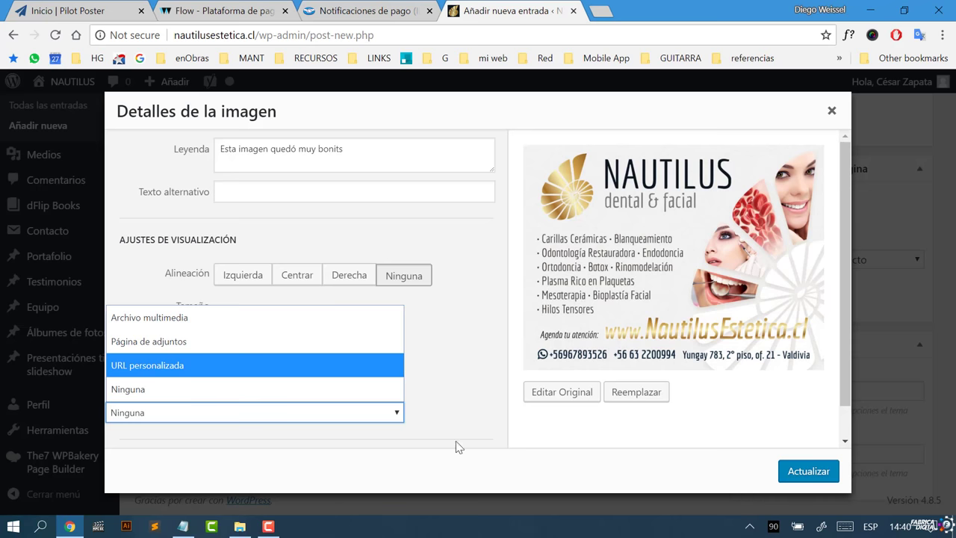
click(467, 384)
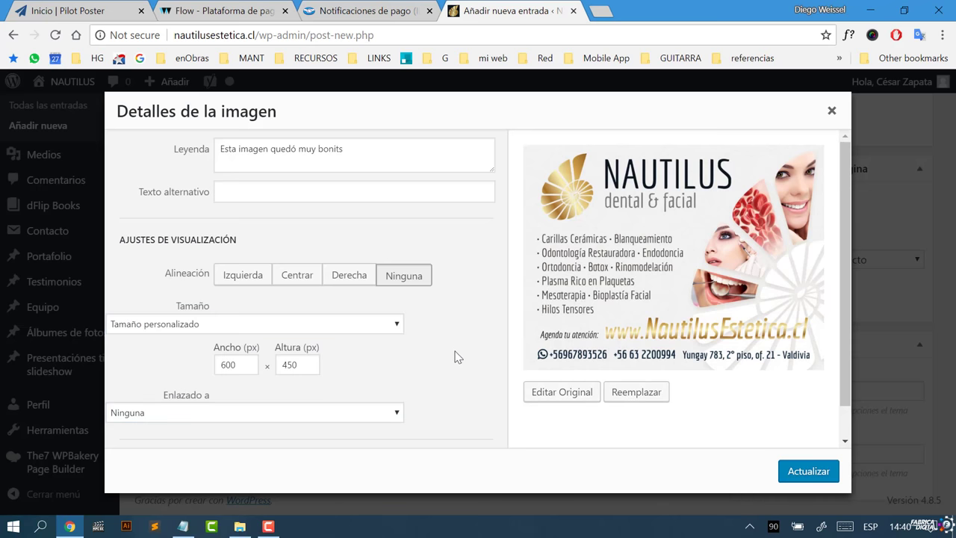
scroll(454, 356, down, 1)
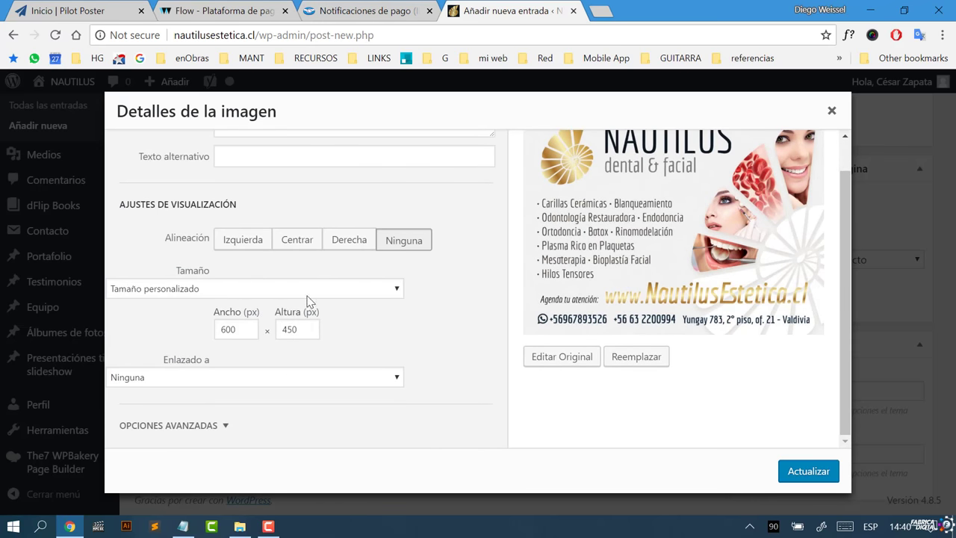
click(315, 387)
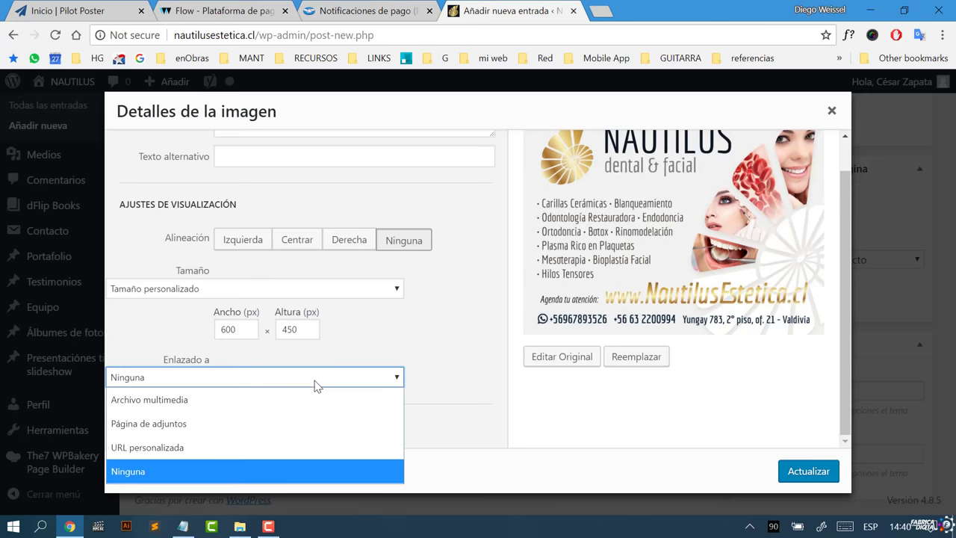
click(296, 448)
click(396, 400)
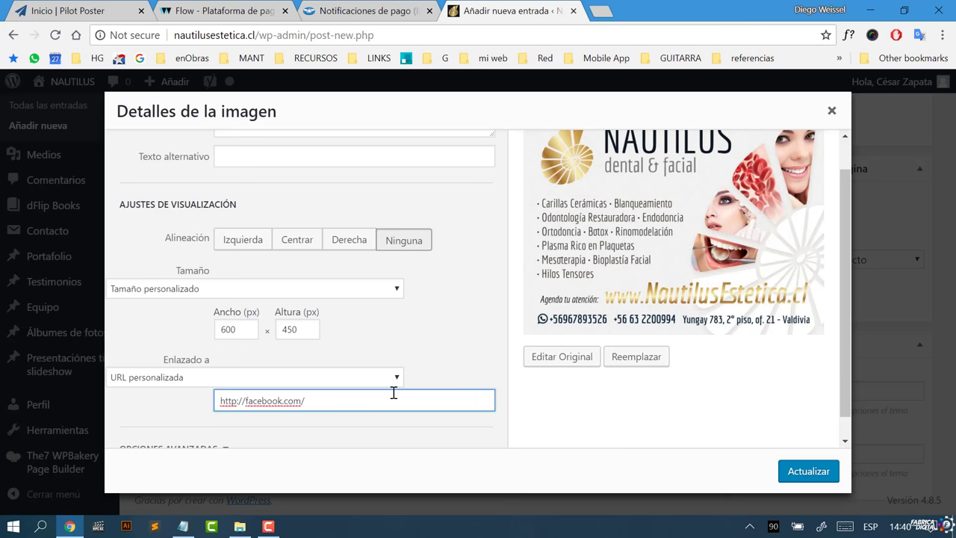
text(yf)
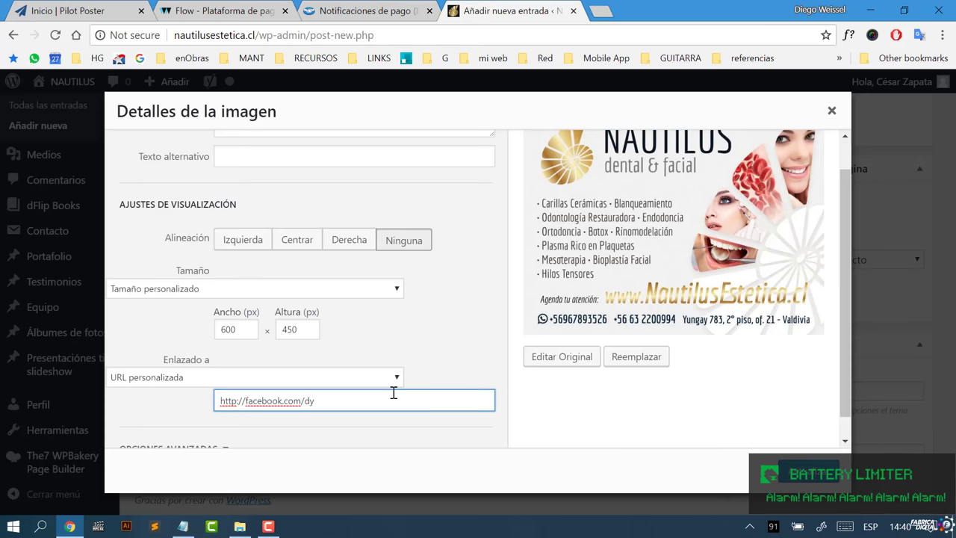
click(305, 400)
text(nautilus)
scroll(512, 358, down, 1)
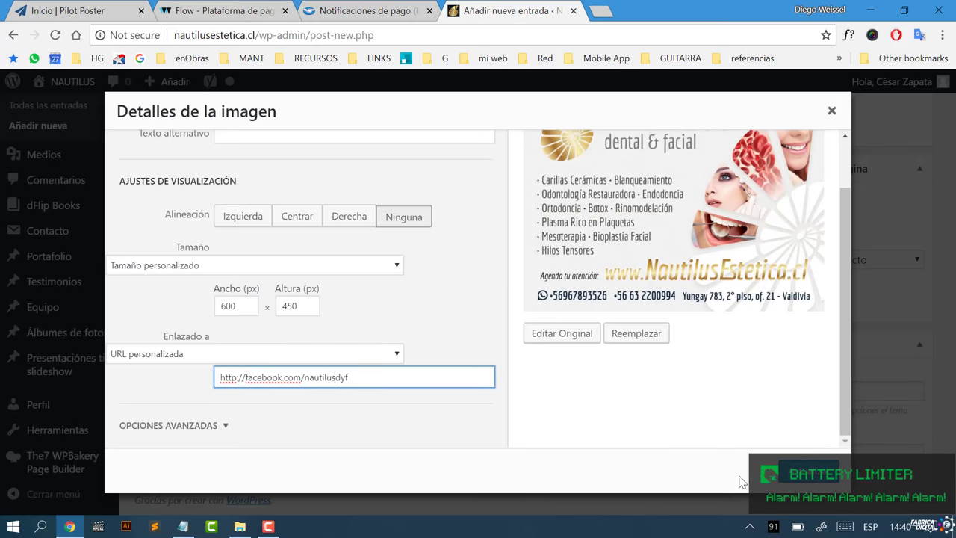
click(810, 475)
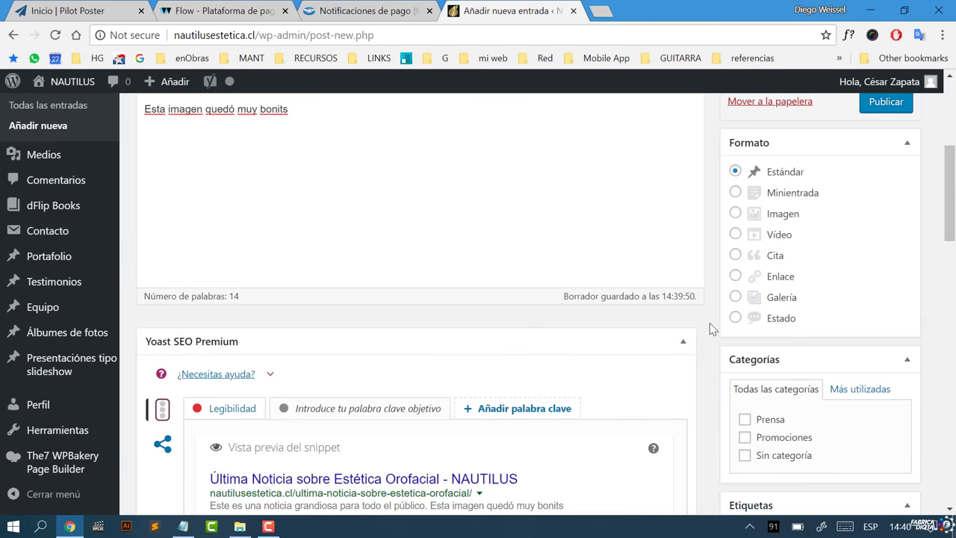
scroll(693, 316, up, 3)
click(615, 330)
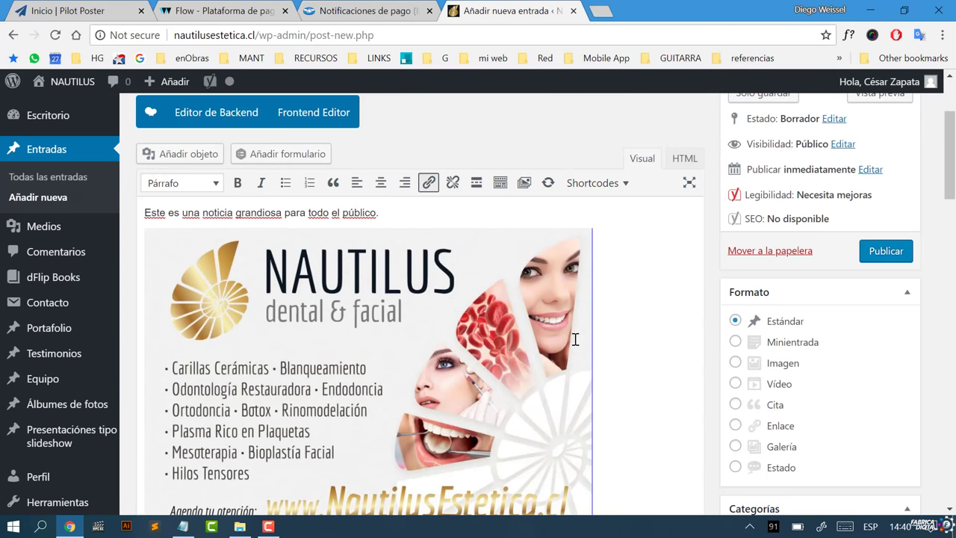
scroll(572, 337, down, 1)
scroll(590, 369, up, 2)
scroll(657, 345, down, 3)
scroll(910, 347, up, 4)
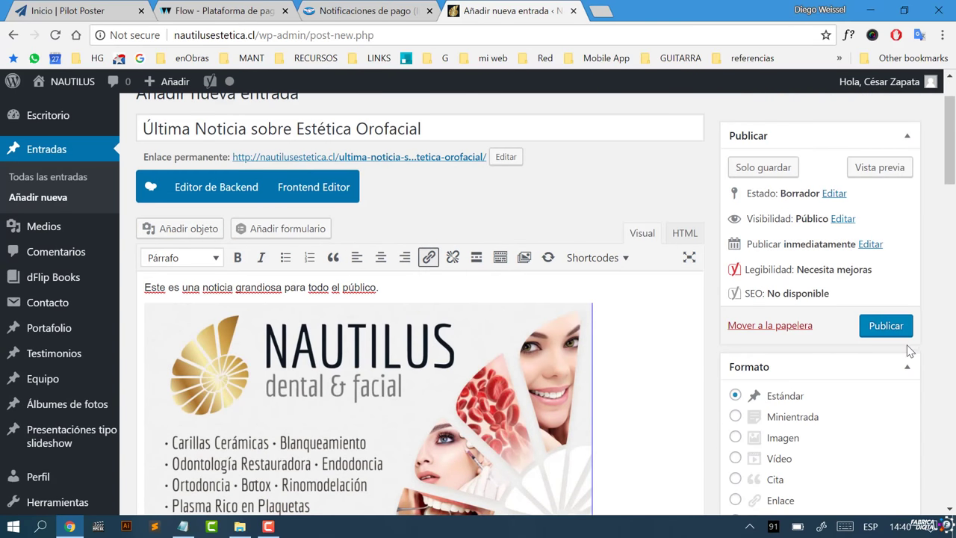
scroll(806, 403, down, 2)
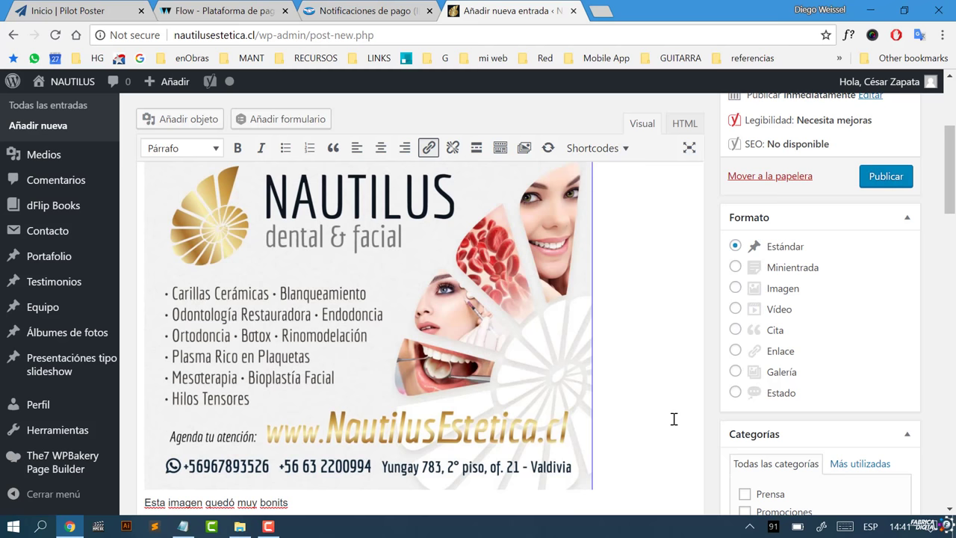
scroll(676, 416, up, 2)
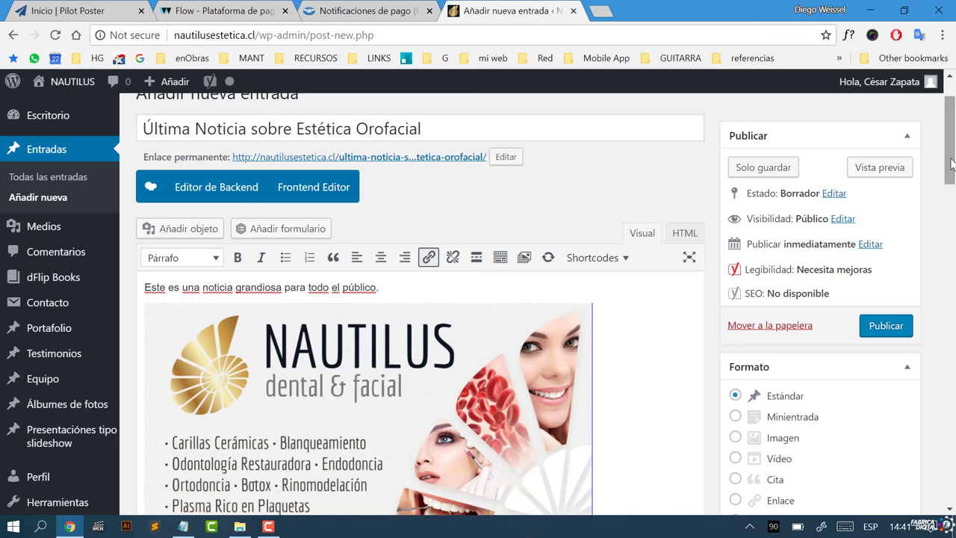
mouse_move(951, 164)
mouse_down()
mouse_move(952, 145)
mouse_move(949, 170)
mouse_up()
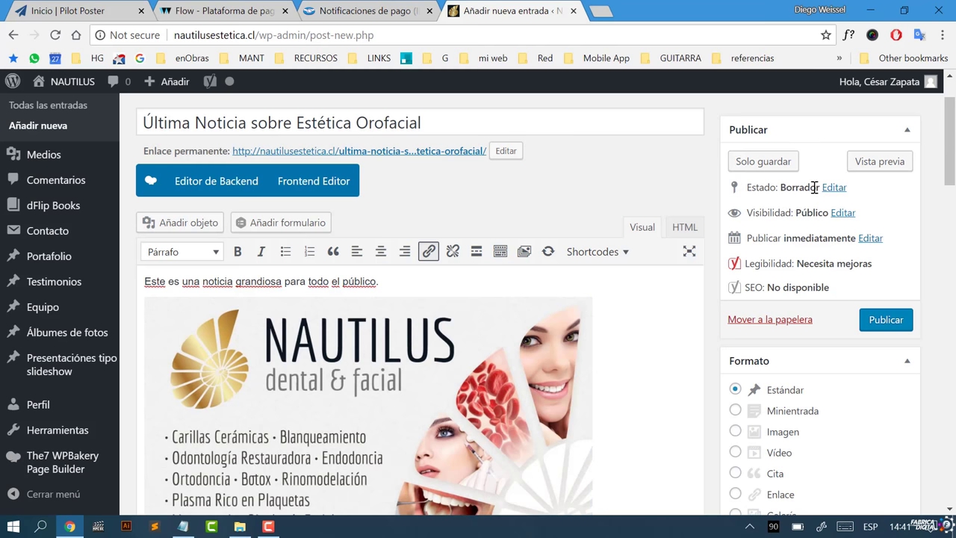
drag(950, 176, 948, 231)
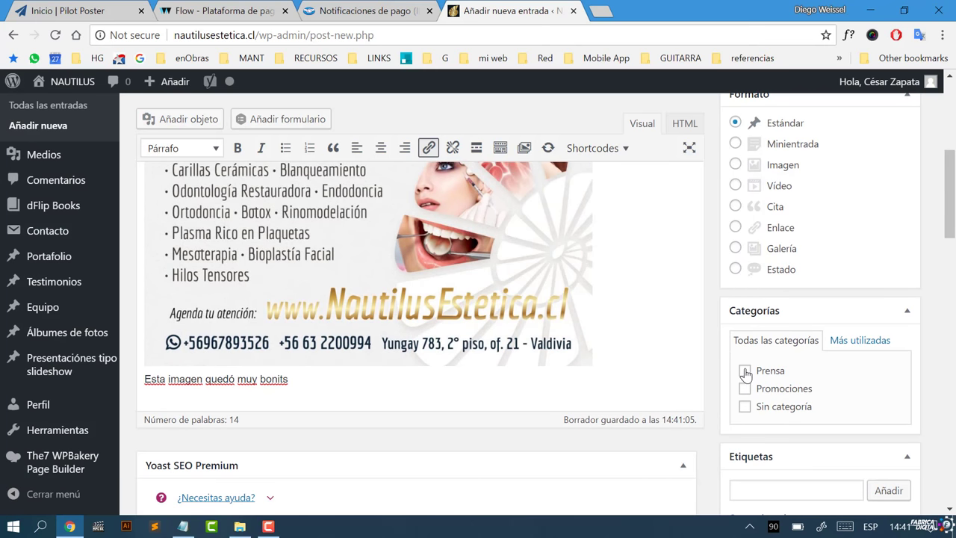
Step: Tick the Prensa checkbox in the Categorías box to file the post there
scroll(745, 377, down, 2)
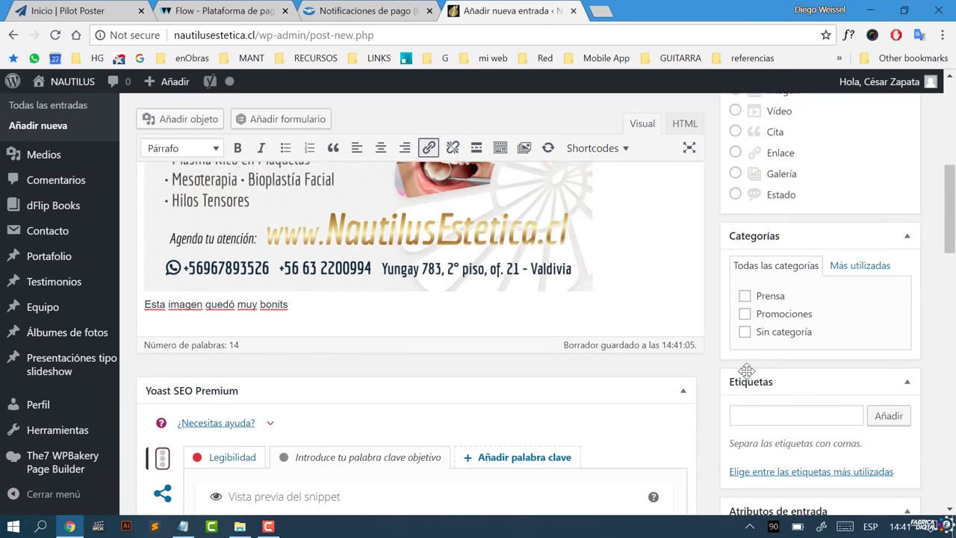
click(746, 298)
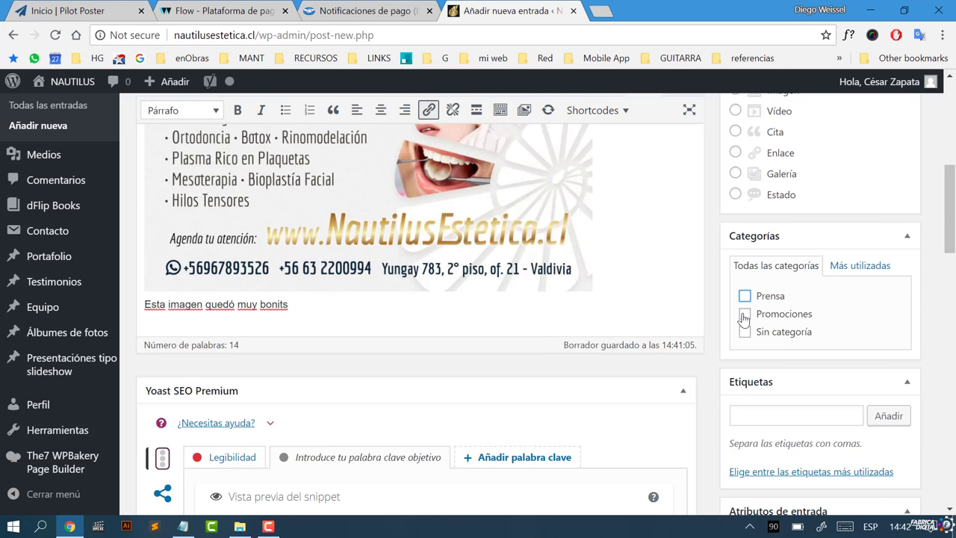
scroll(855, 269, down, 2)
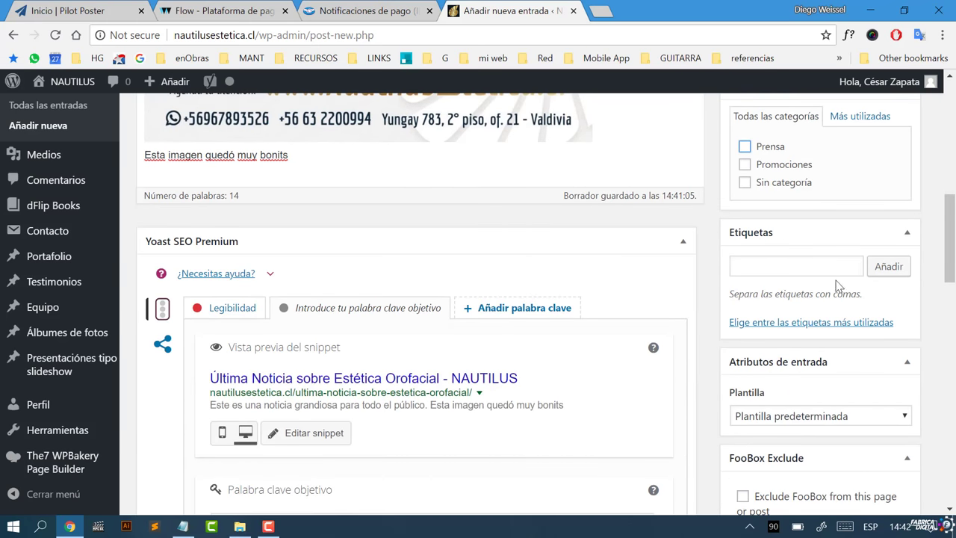
scroll(825, 340, up, 5)
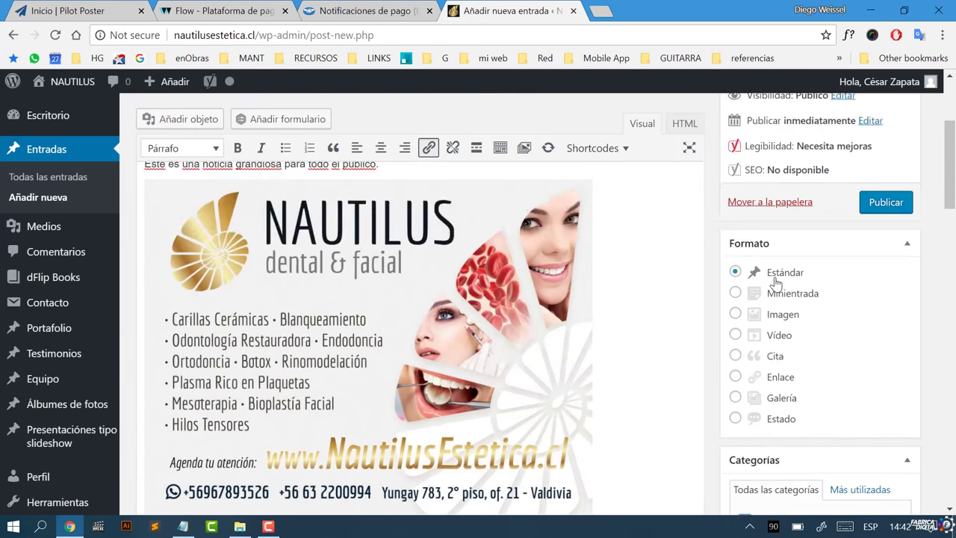
scroll(777, 283, down, 2)
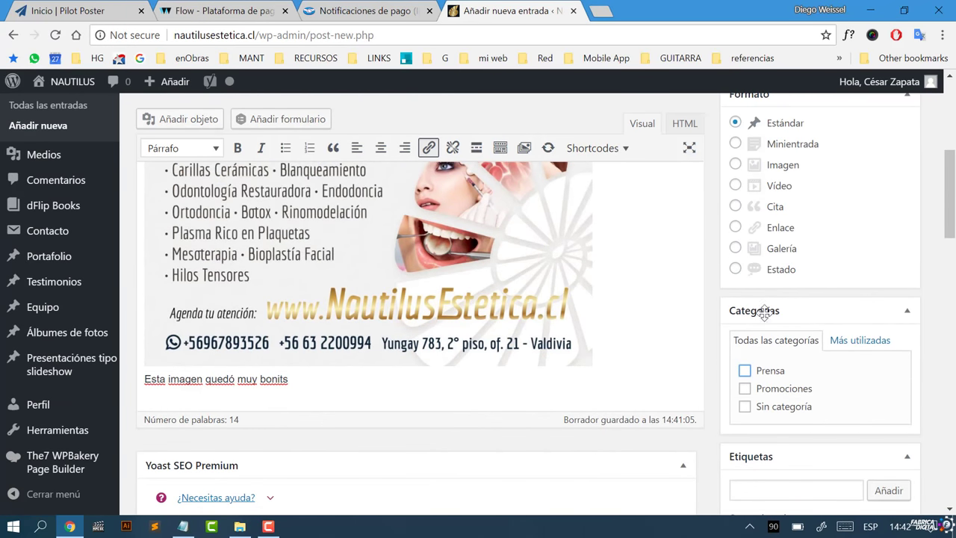
click(744, 371)
scroll(754, 395, down, 2)
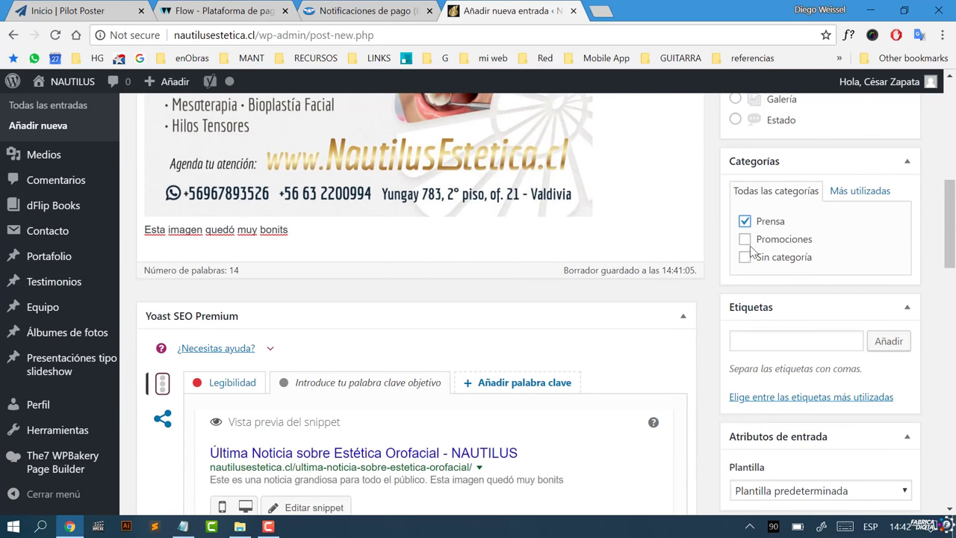
scroll(903, 369, down, 4)
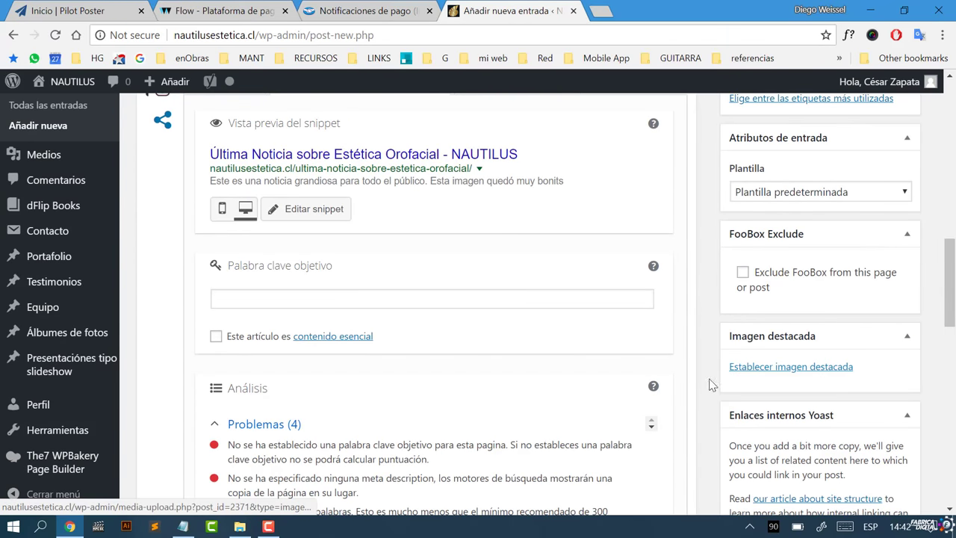
click(774, 372)
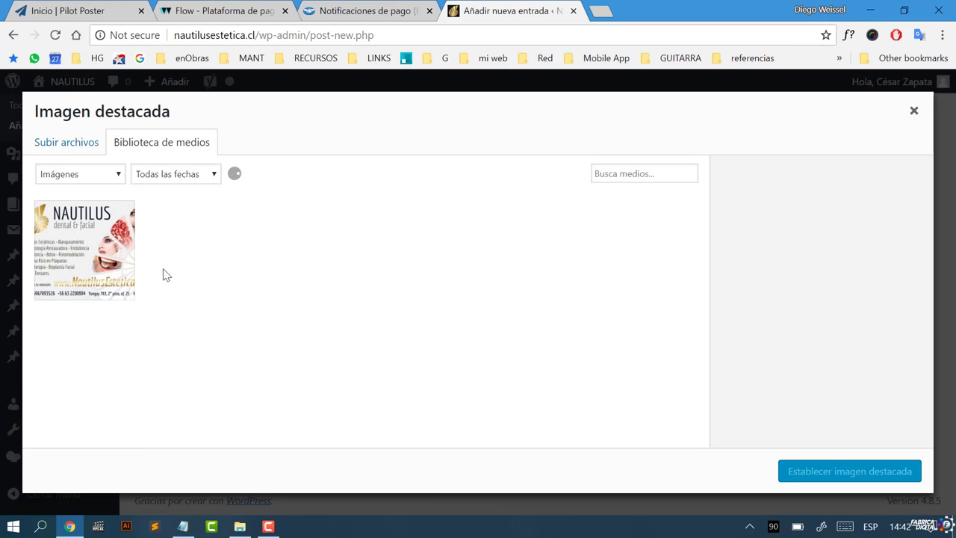
Step: Set the NAUTILUS dental & facial banner from the media library as the featured image
click(95, 263)
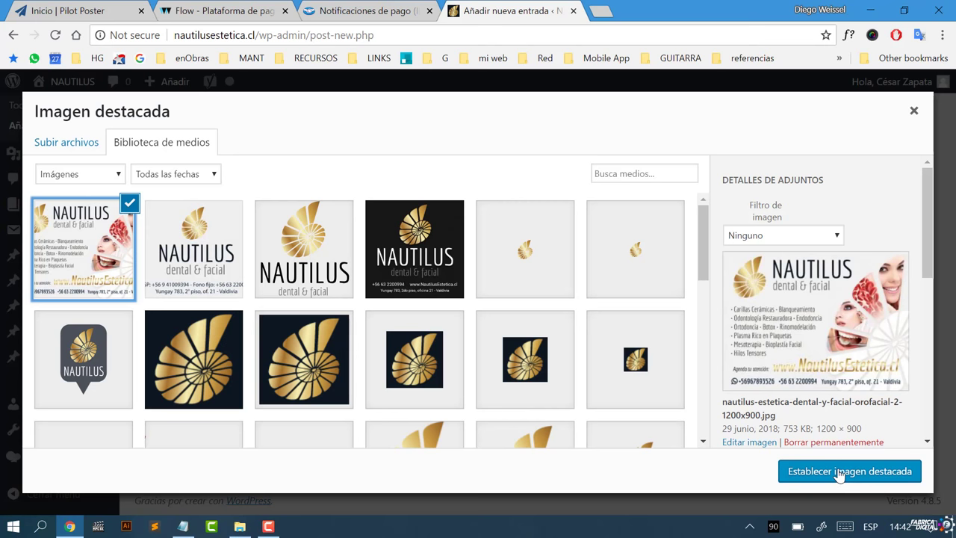
click(839, 472)
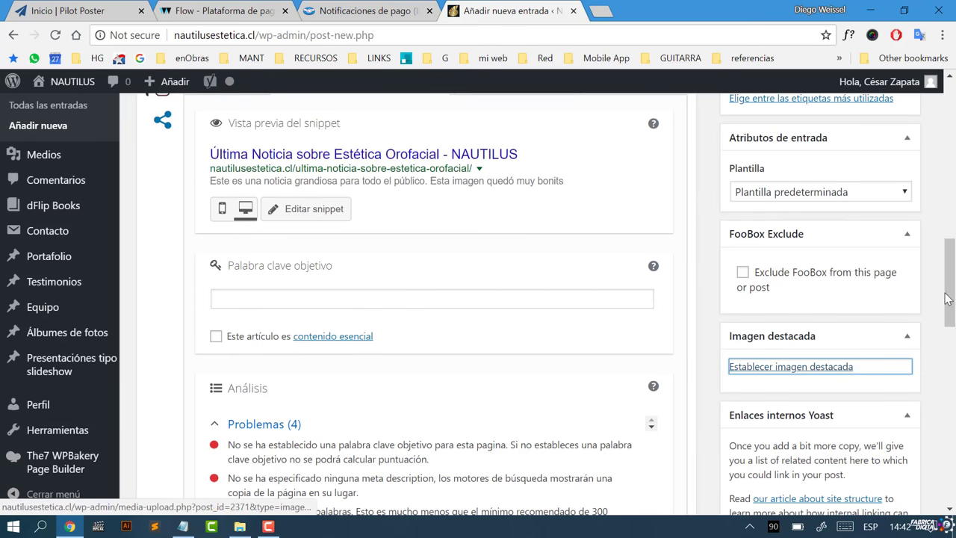
Step: Confirm the NAUTILUS thumbnail under Imagen destacada, then focus the Yoast Palabra clave objetivo field
scroll(954, 286, down, 1)
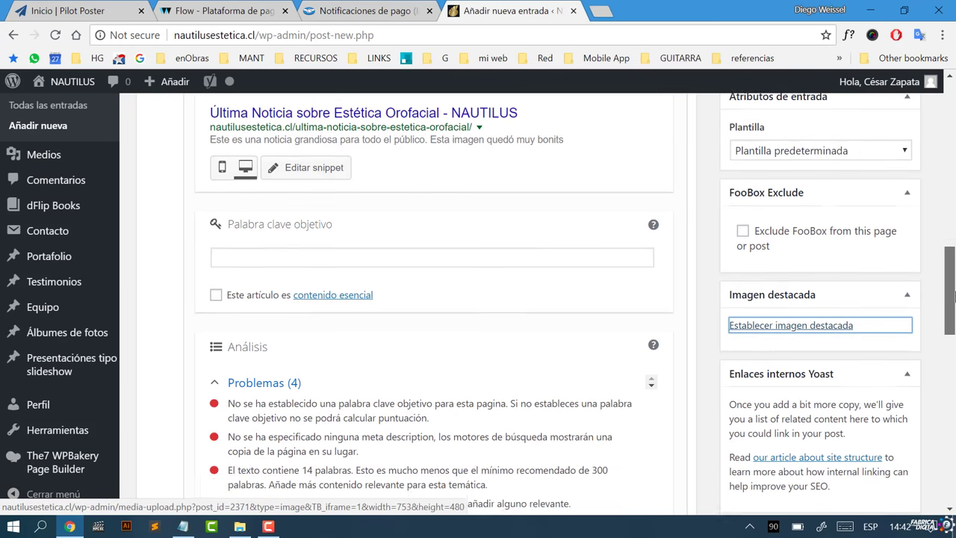
scroll(953, 286, up, 2)
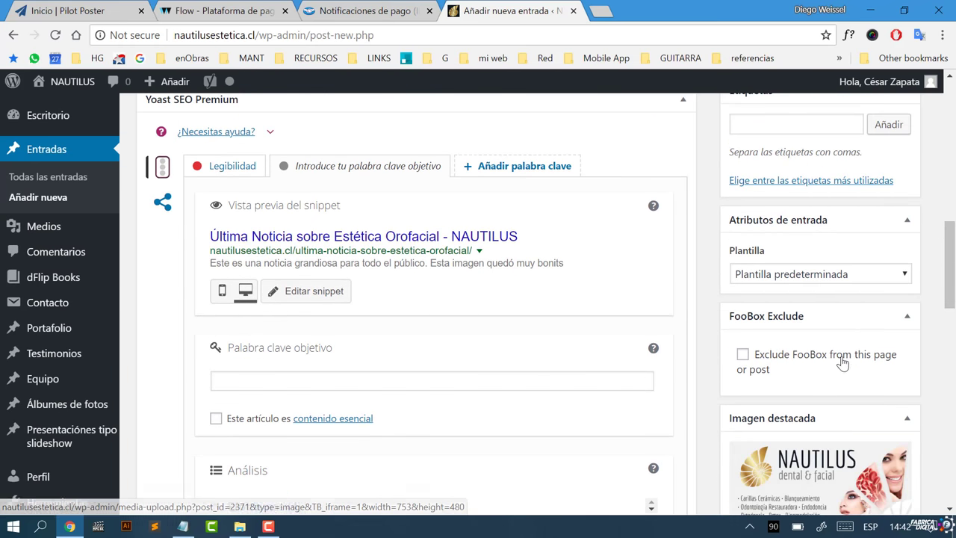
mouse_move(948, 276)
mouse_down()
mouse_move(949, 484)
mouse_move(939, 267)
mouse_up()
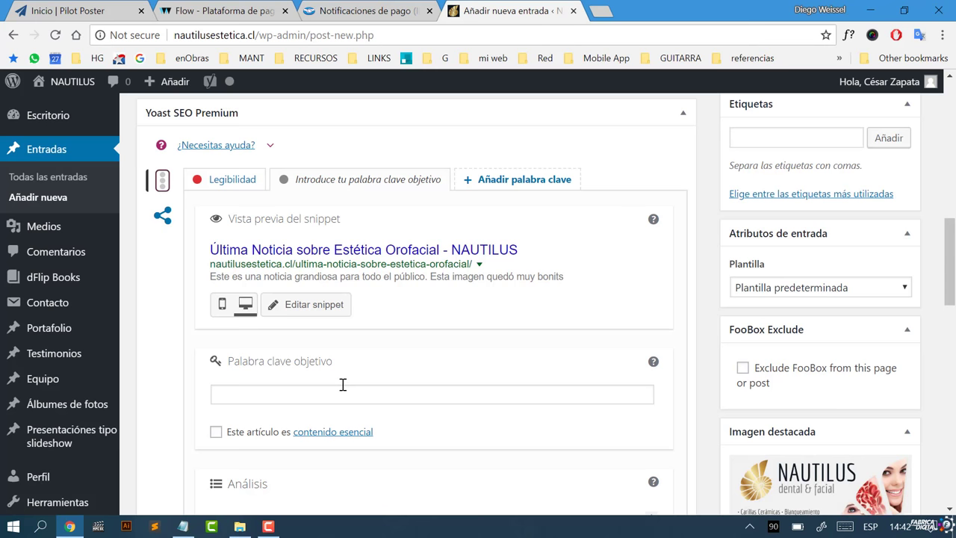
click(342, 393)
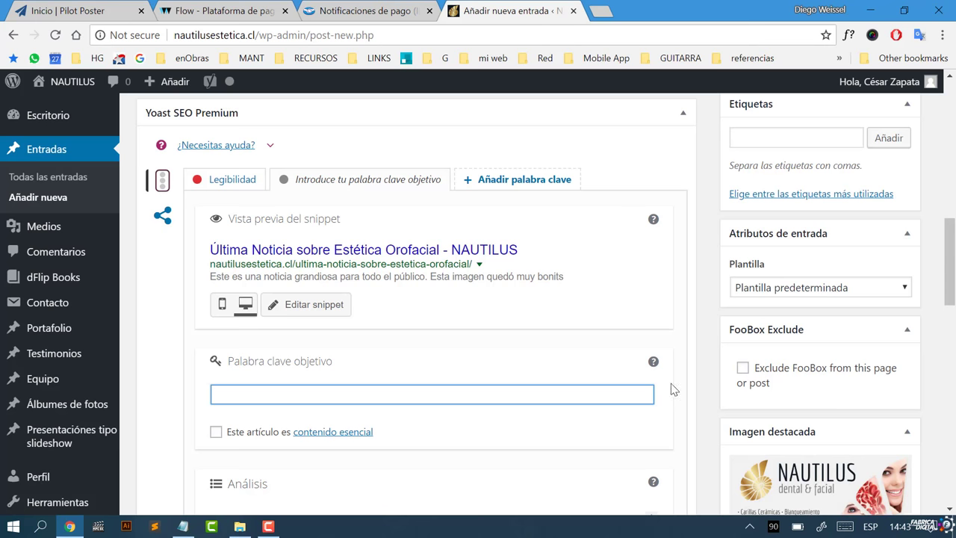
Step: Copy 'Estética Orofacial' from the title into the Yoast focus keyword, then save the draft
scroll(595, 336, up, 15)
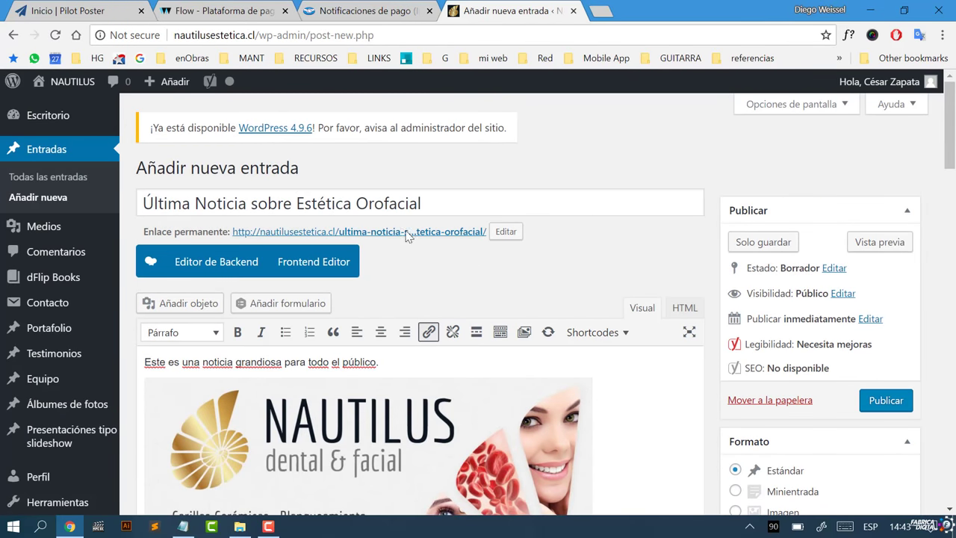
drag(423, 199, 298, 209)
key(ctrl+c)
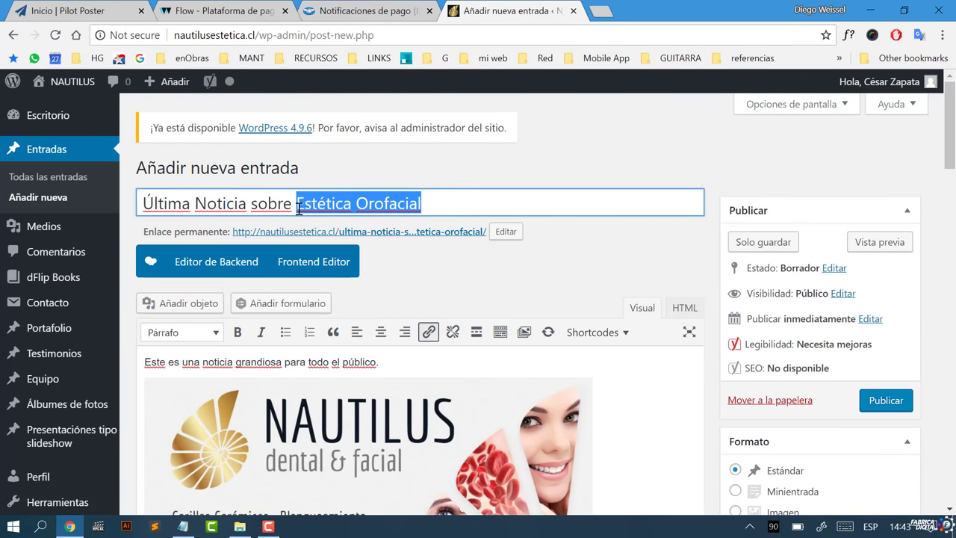
scroll(301, 208, down, 15)
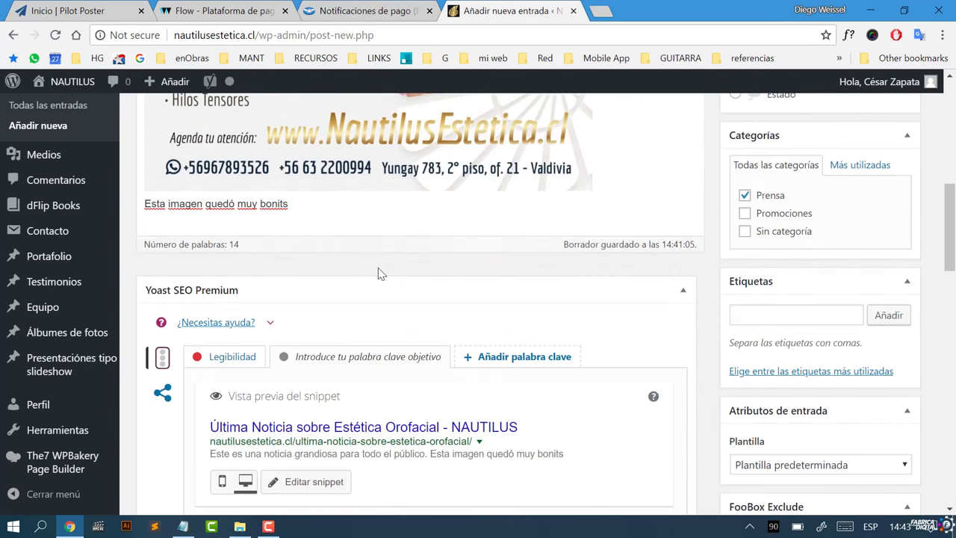
click(395, 275)
key(ctrl+v)
click(418, 313)
drag(952, 311, 946, 153)
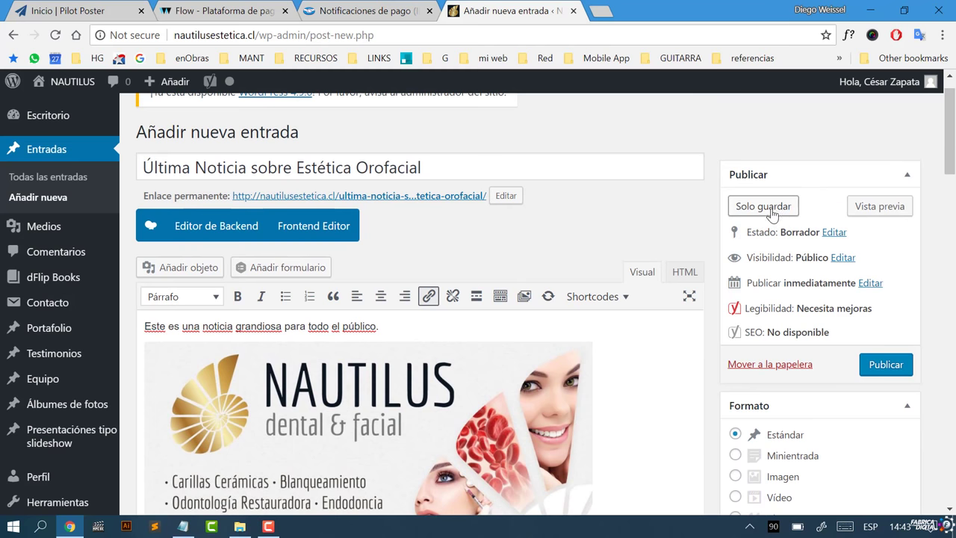
click(773, 212)
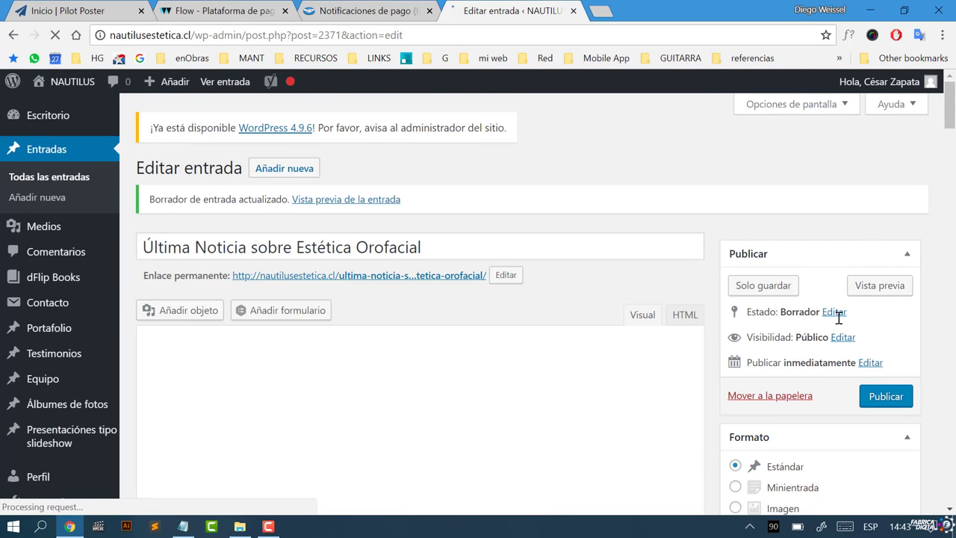
Step: Preview the draft in a new tab, scroll through it, and return to the Editar entrada tab
click(864, 286)
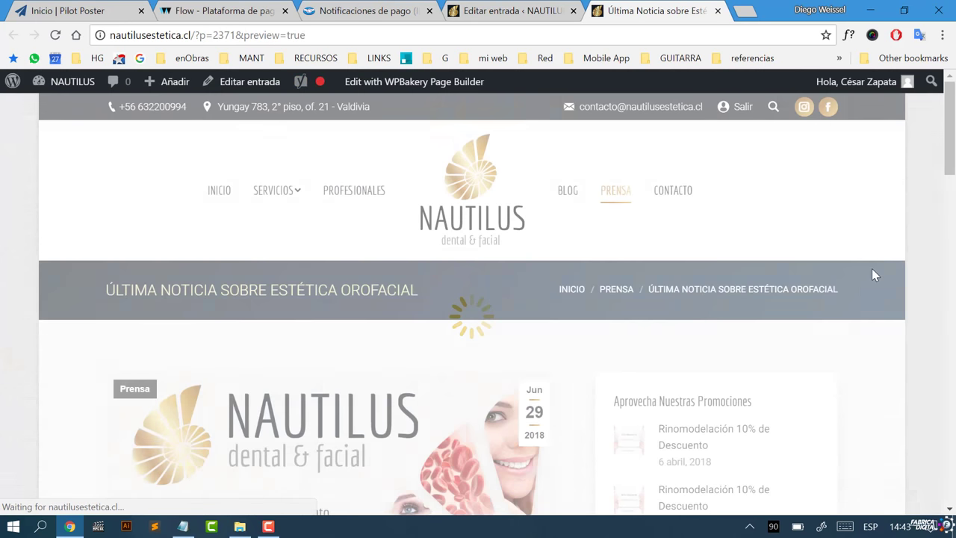
drag(952, 125, 946, 171)
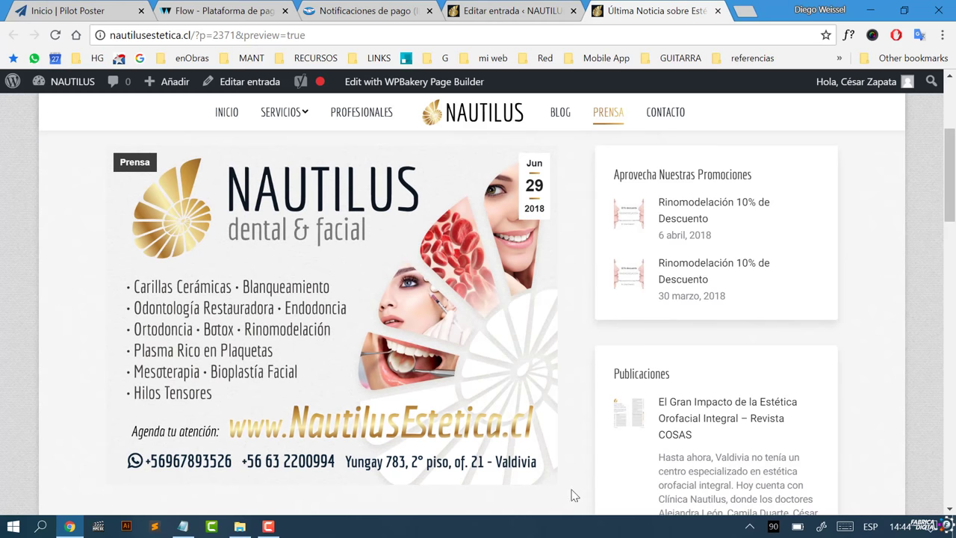
scroll(102, 345, down, 5)
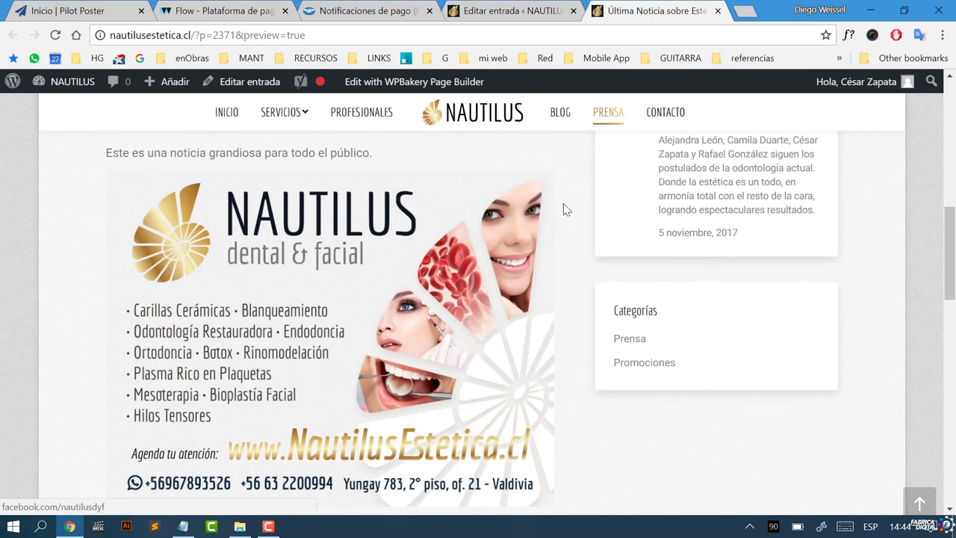
scroll(559, 448, down, 3)
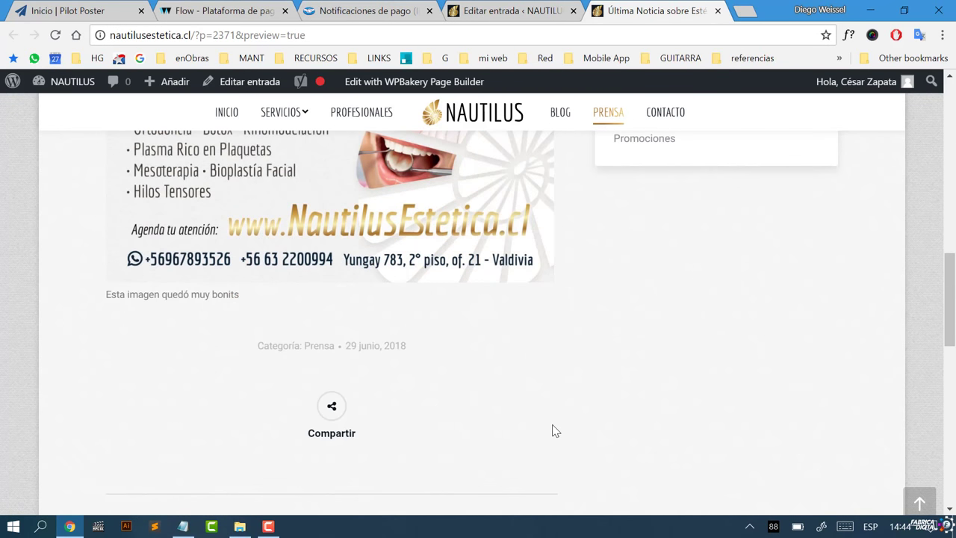
scroll(553, 428, up, 2)
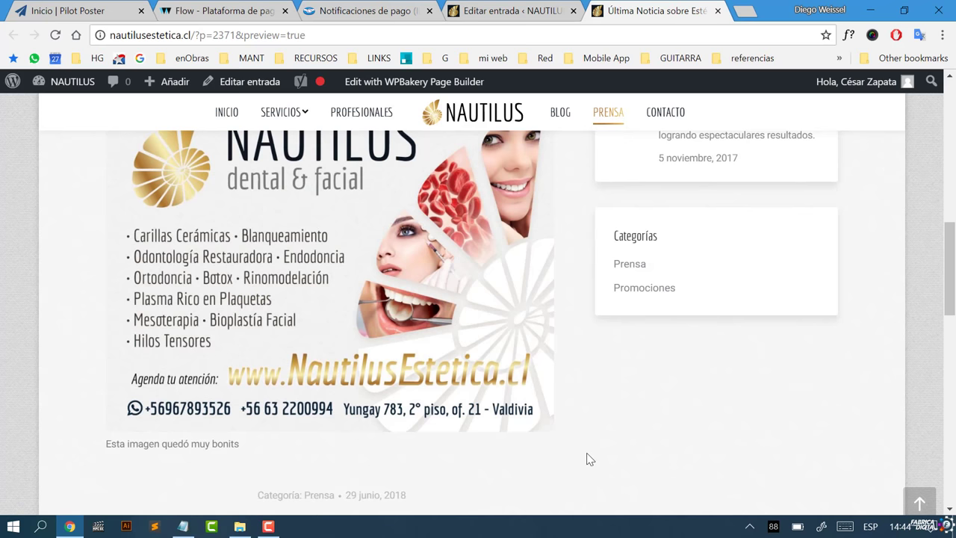
scroll(581, 451, up, 10)
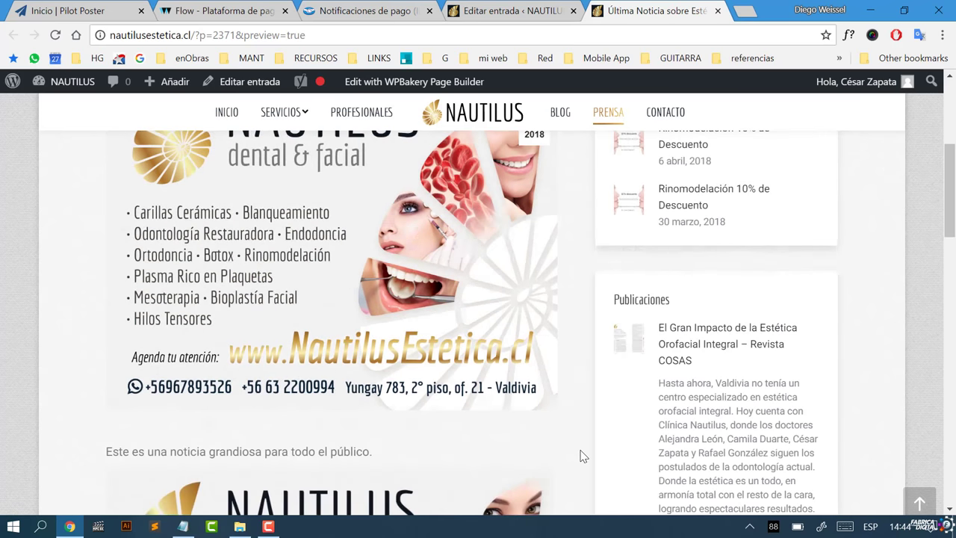
scroll(593, 445, down, 2)
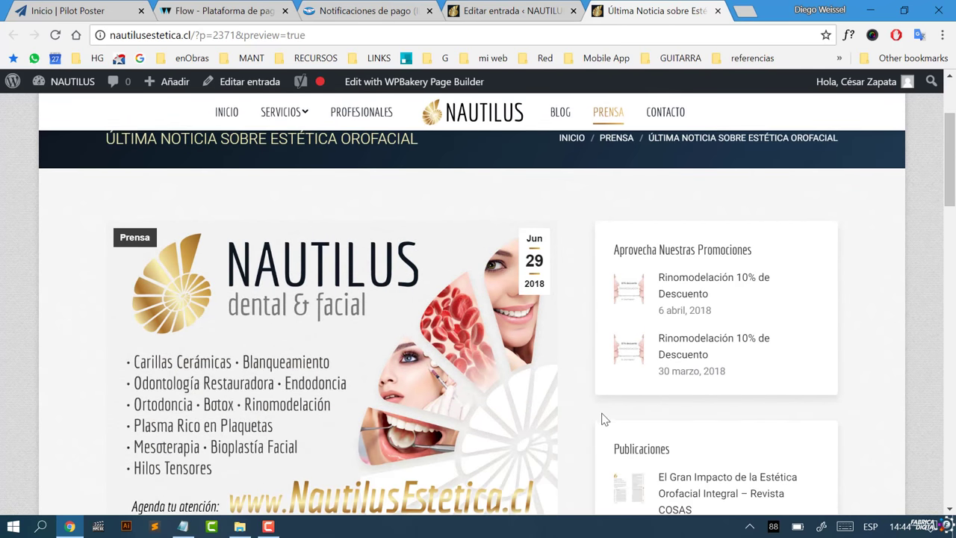
scroll(574, 407, down, 5)
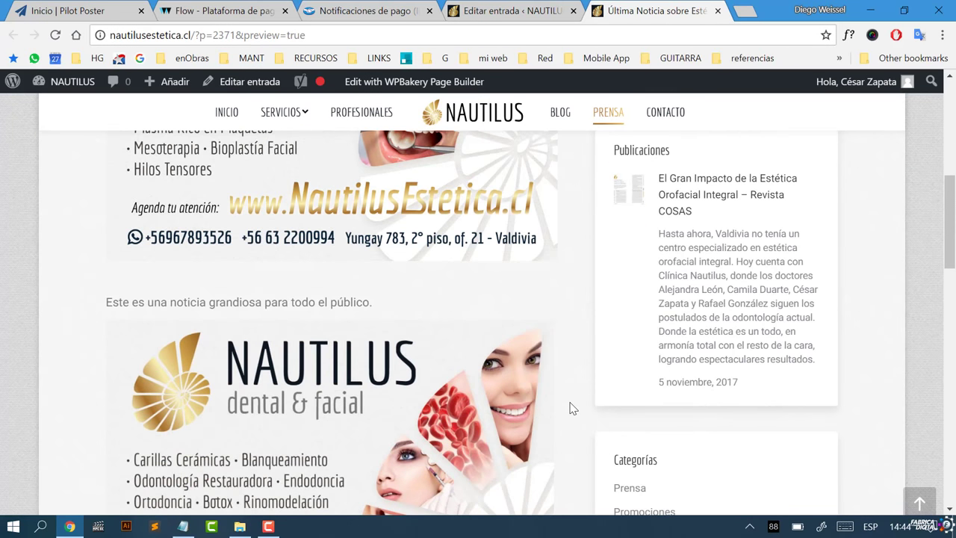
scroll(568, 408, up, 10)
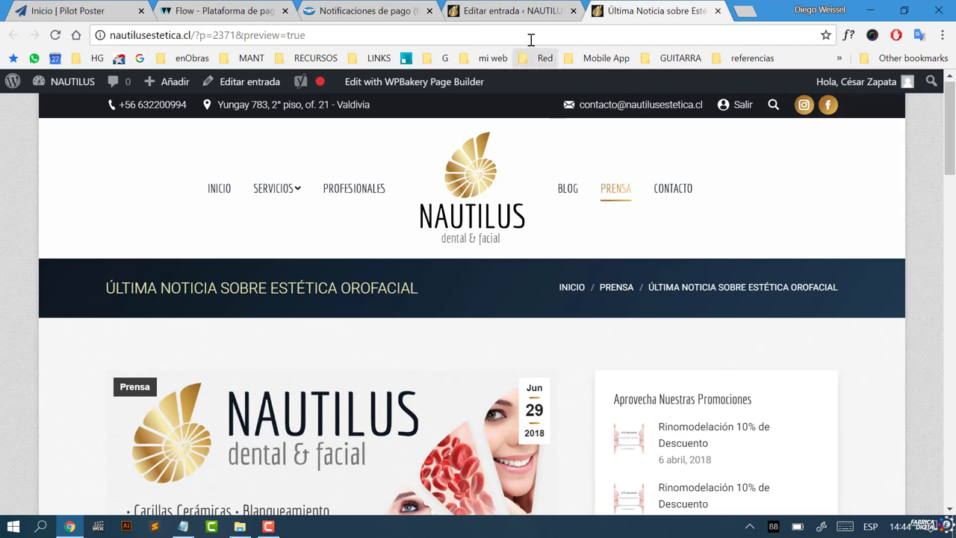
click(508, 8)
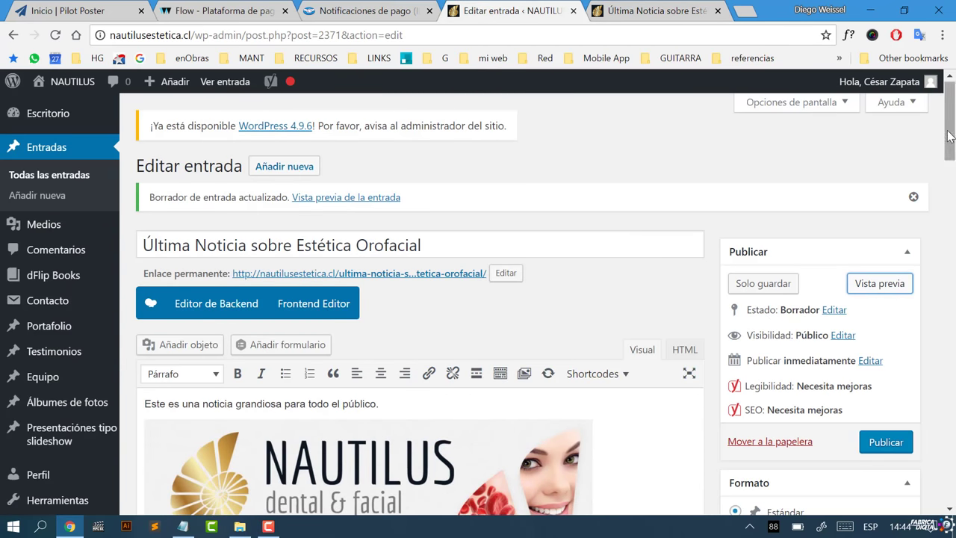
Step: Review the post preview tab again and return to the editor
drag(948, 149, 933, 435)
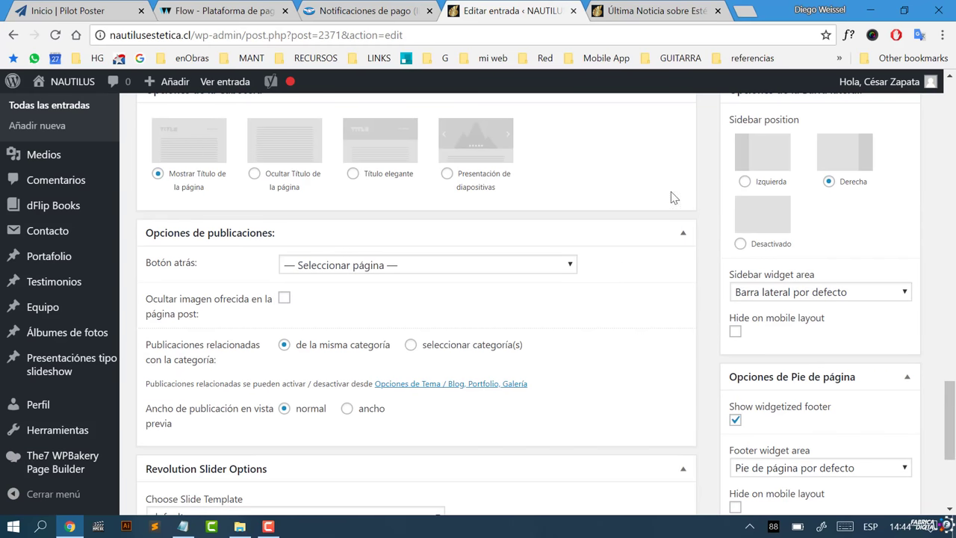
click(636, 9)
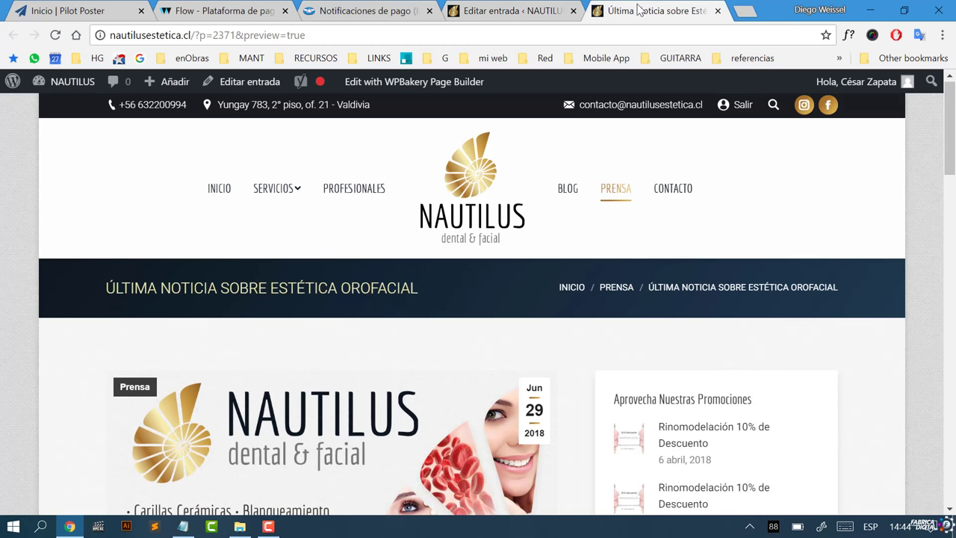
scroll(561, 374, down, 3)
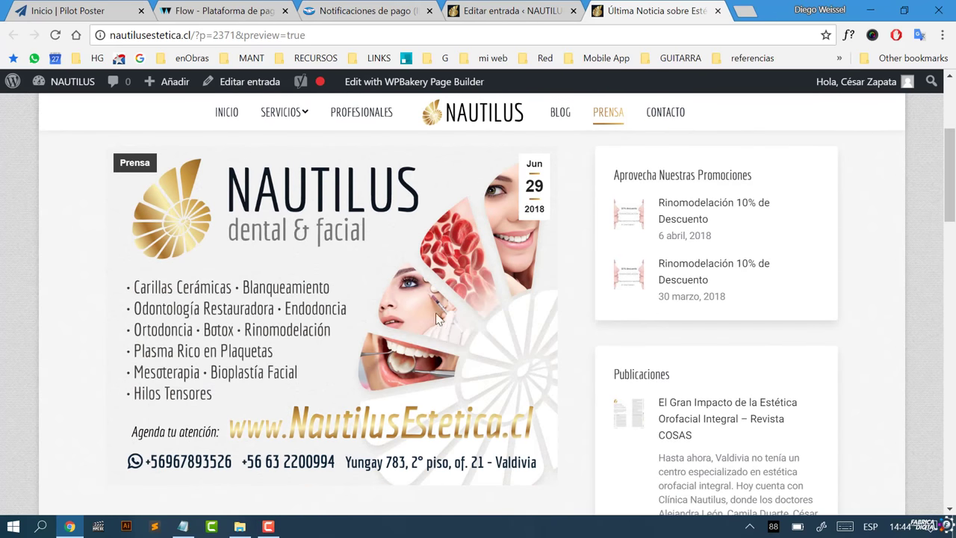
scroll(508, 403, down, 4)
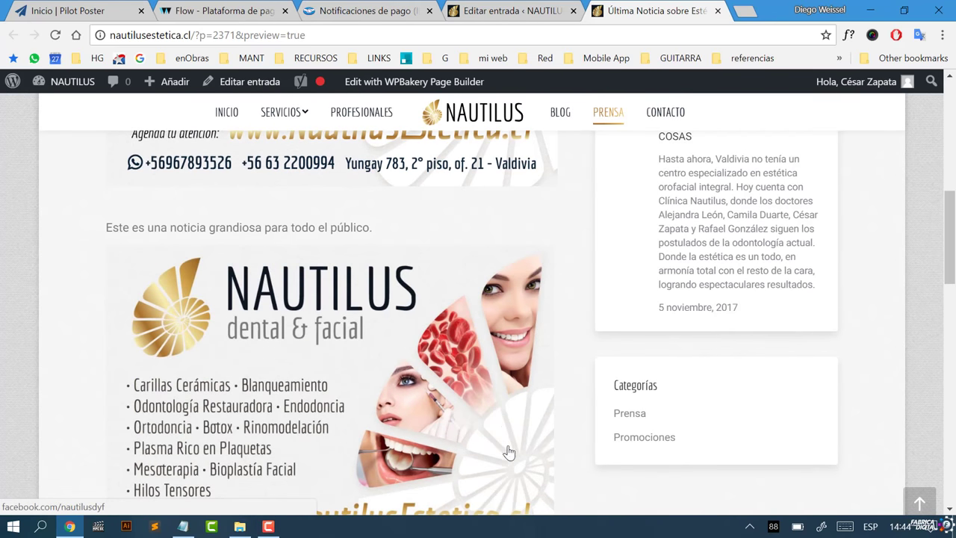
scroll(484, 262, up, 5)
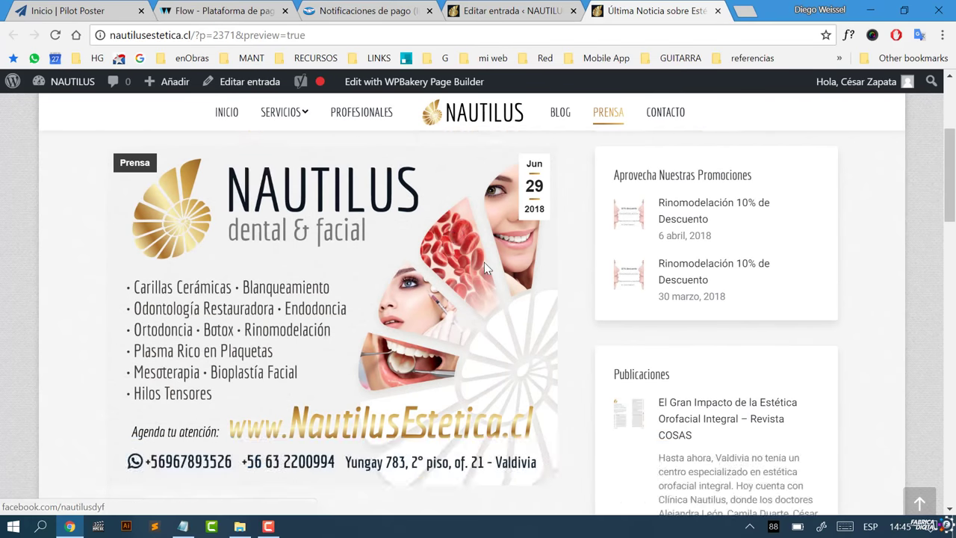
click(514, 10)
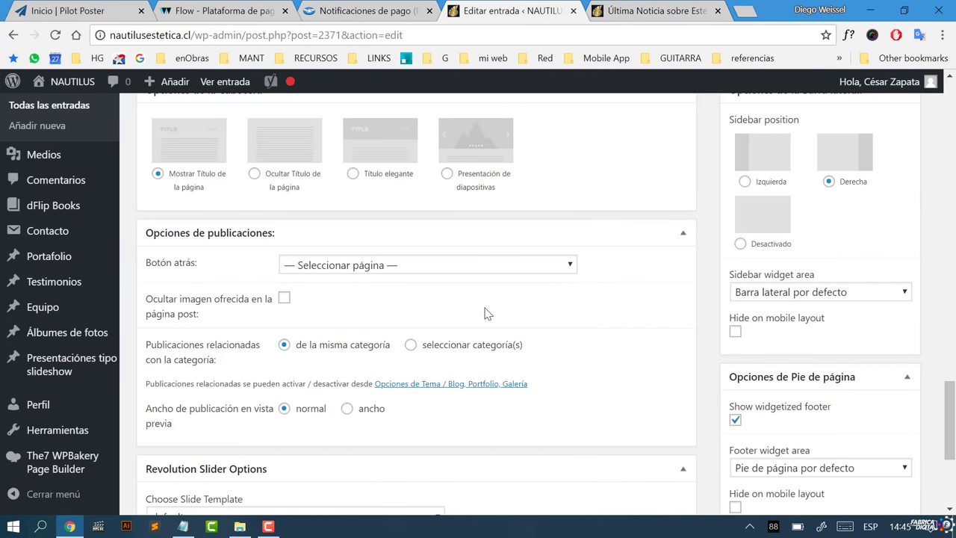
Step: Tick 'Ocultar imagen ofrecida en la página post' and save the draft
scroll(481, 323, down, 2)
scroll(454, 338, up, 2)
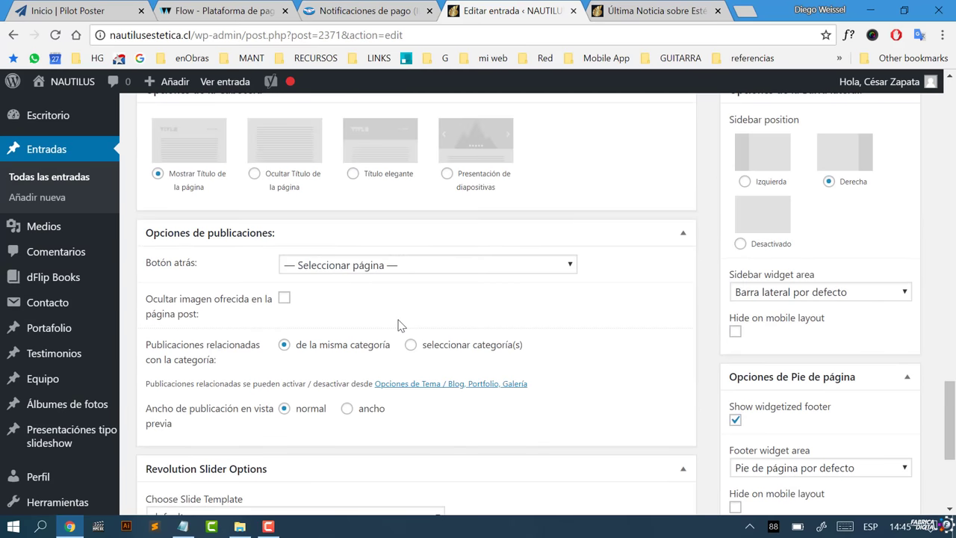
click(283, 301)
scroll(875, 380, down, 2)
drag(948, 450, 915, 131)
click(795, 244)
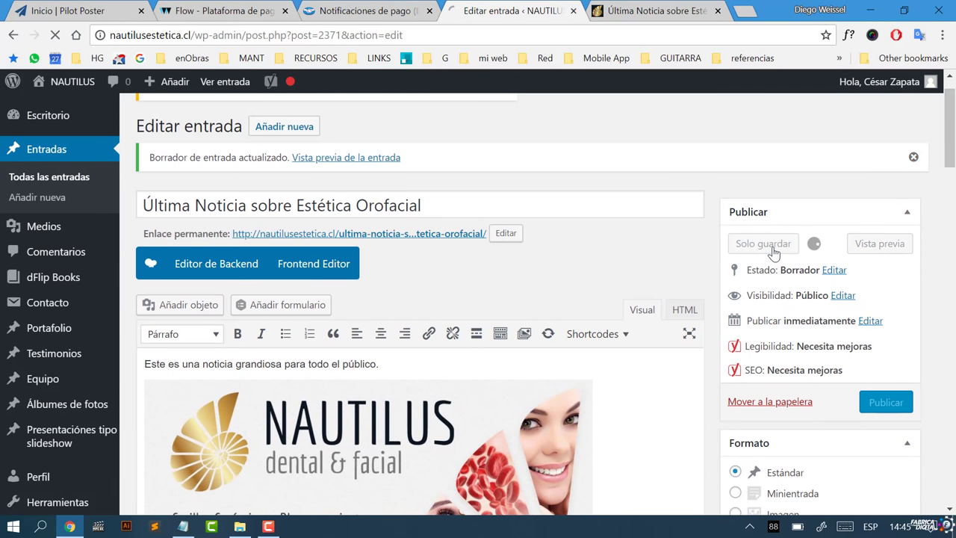
click(614, 12)
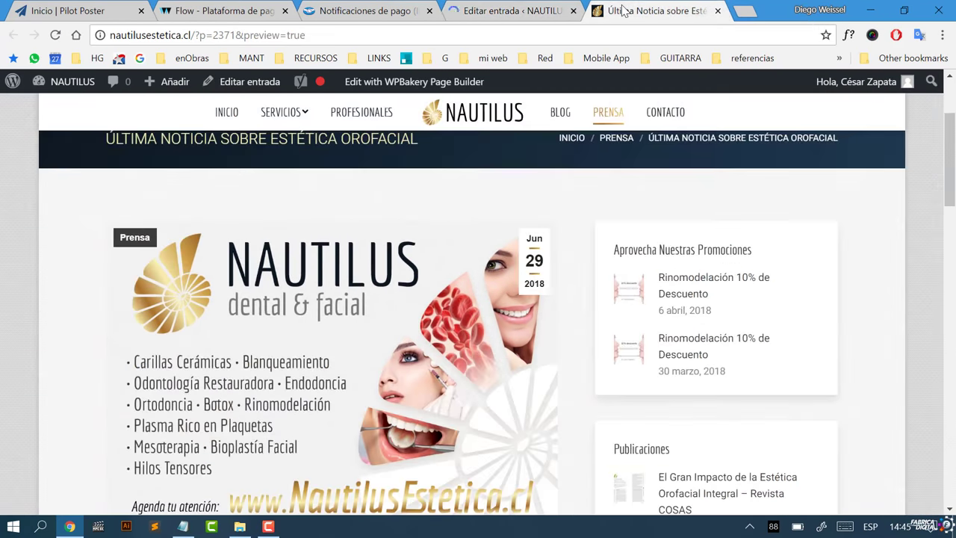
click(55, 37)
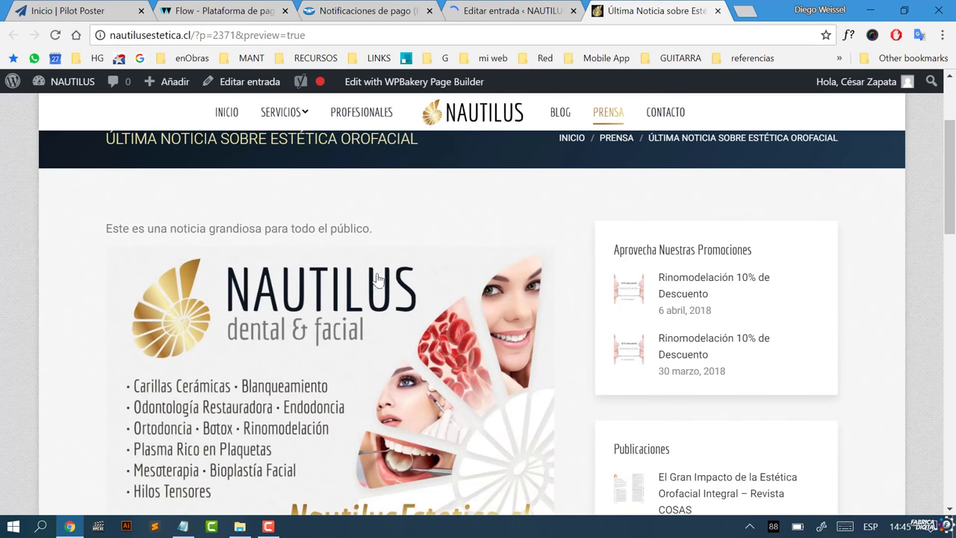
scroll(448, 306, up, 2)
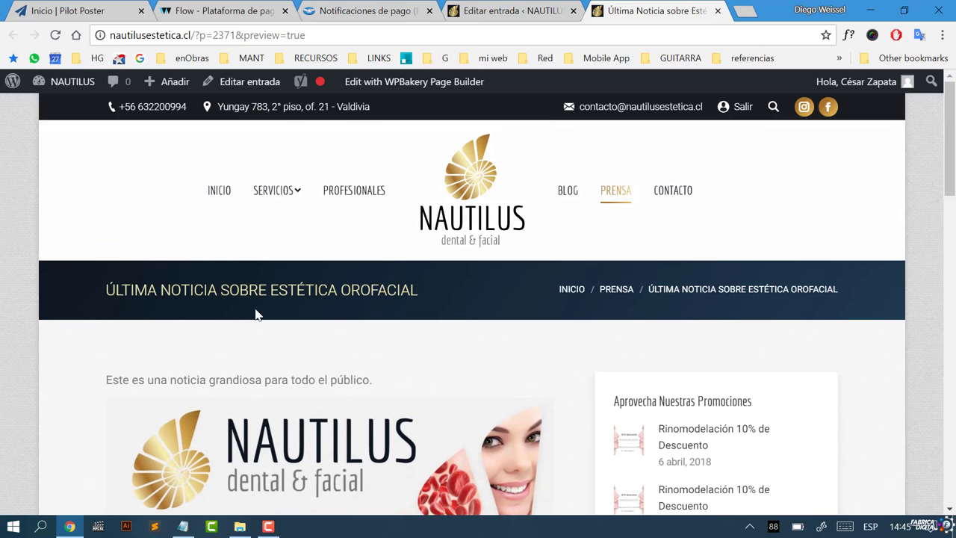
scroll(457, 336, down, 2)
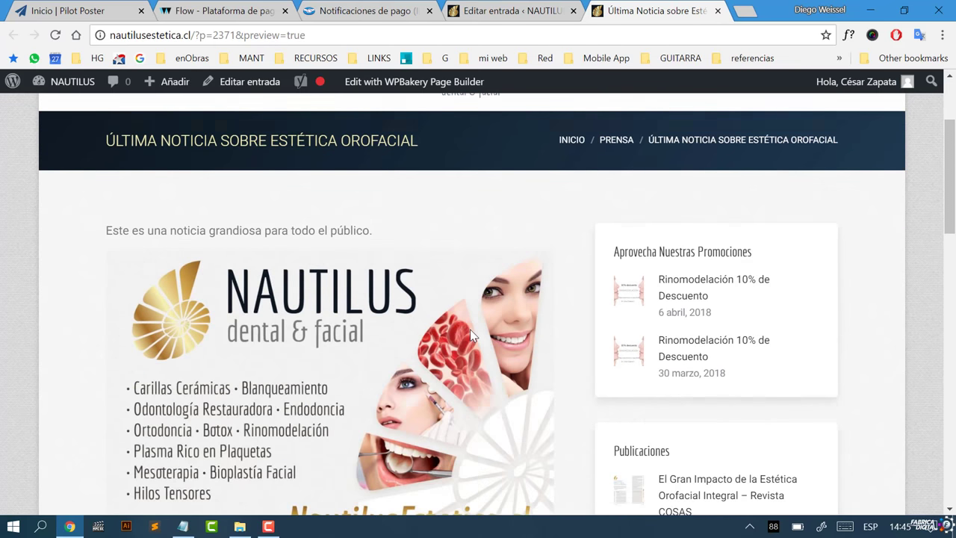
scroll(409, 262, down, 4)
scroll(398, 384, up, 2)
scroll(398, 384, up, 1)
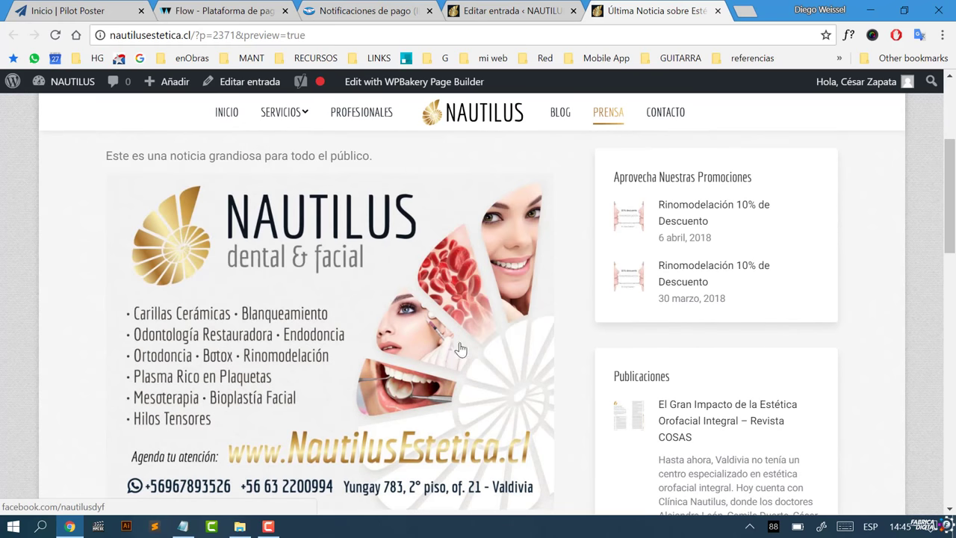
click(498, 12)
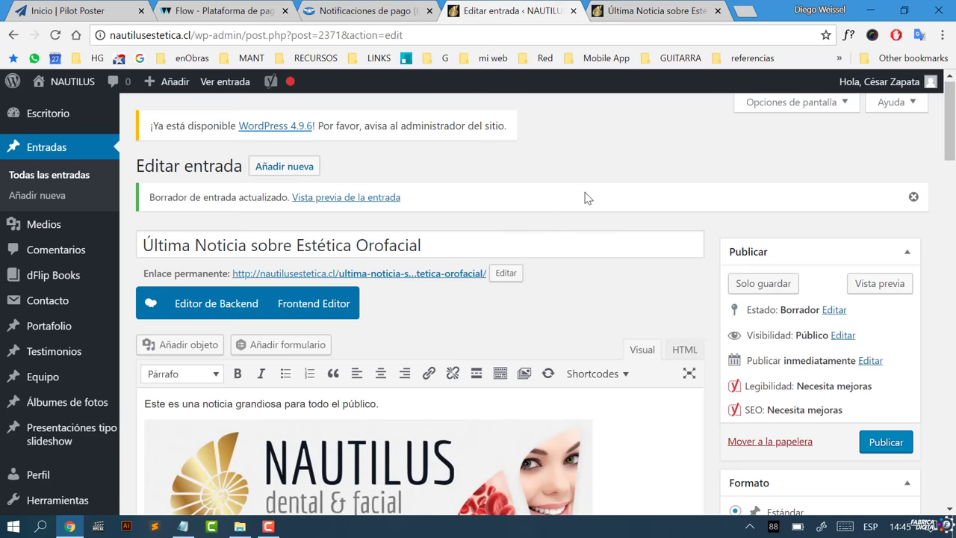
Step: Right-align the Nautilus banner image and type filler text after the opening sentence
scroll(538, 217, down, 2)
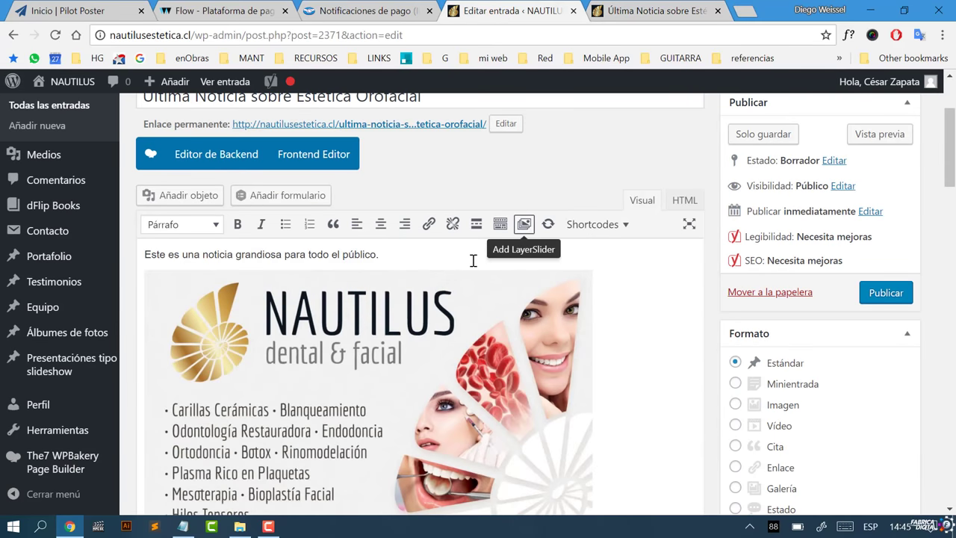
click(480, 364)
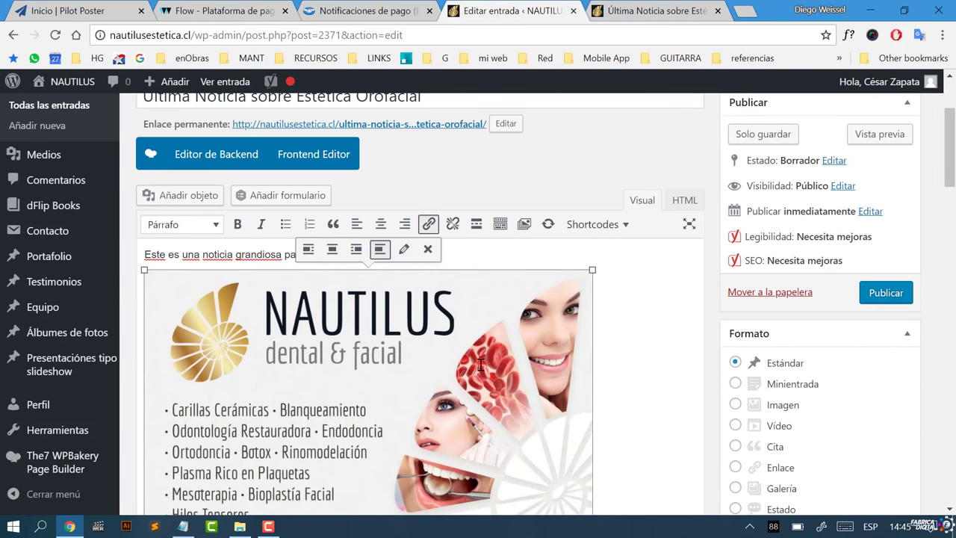
click(357, 254)
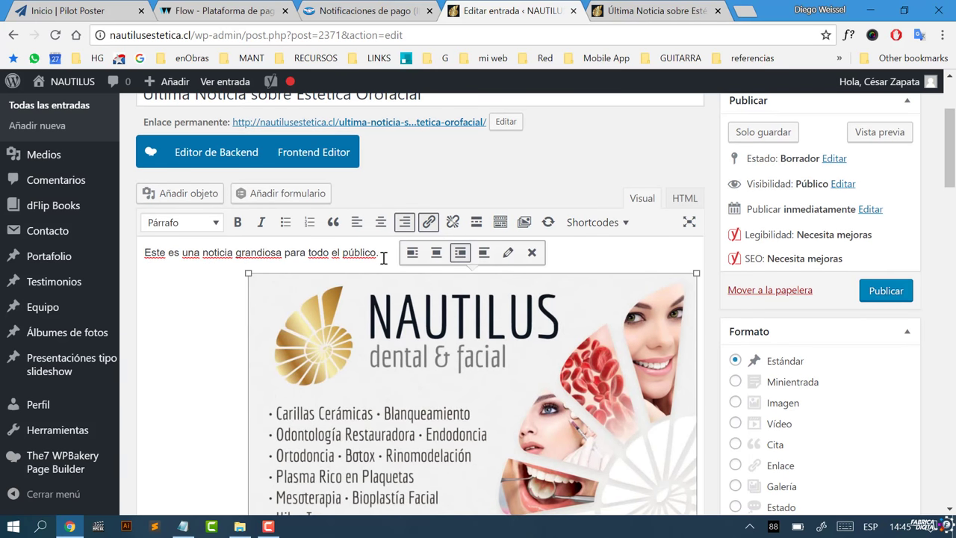
click(383, 258)
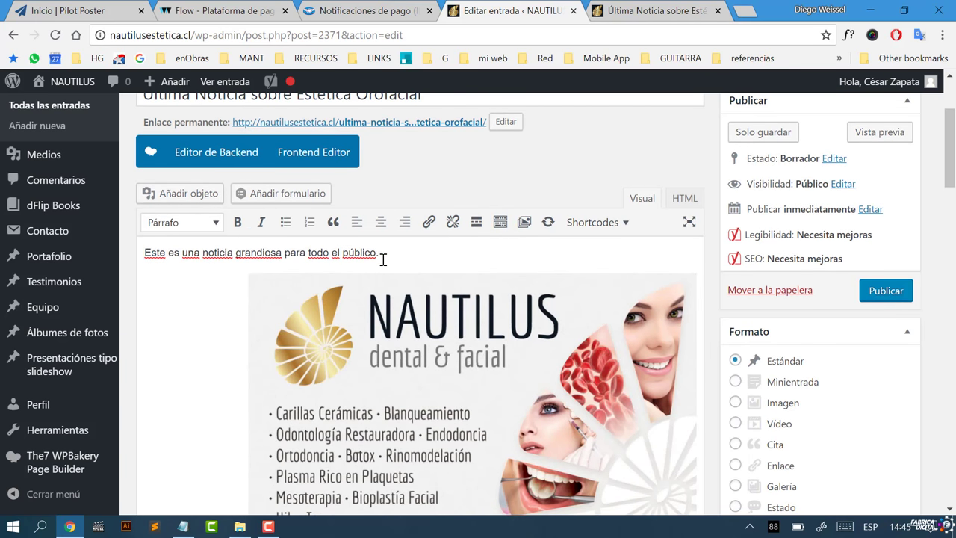
text(kashdfp asd añsdkjcañsldkj  ñasdkjfañosdi )
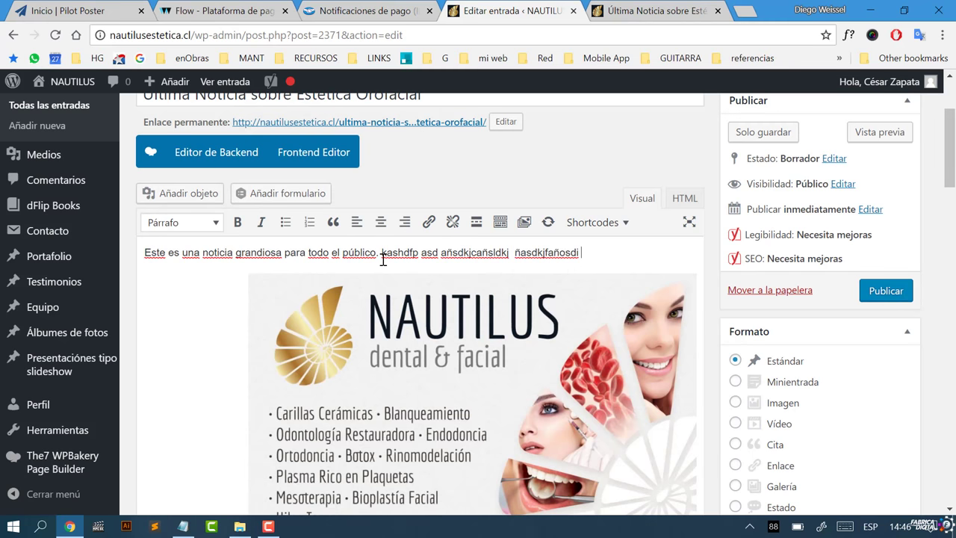
text(pñ asñdlkjañsokdj SÑDLKjcÑKS JñLZKJX)
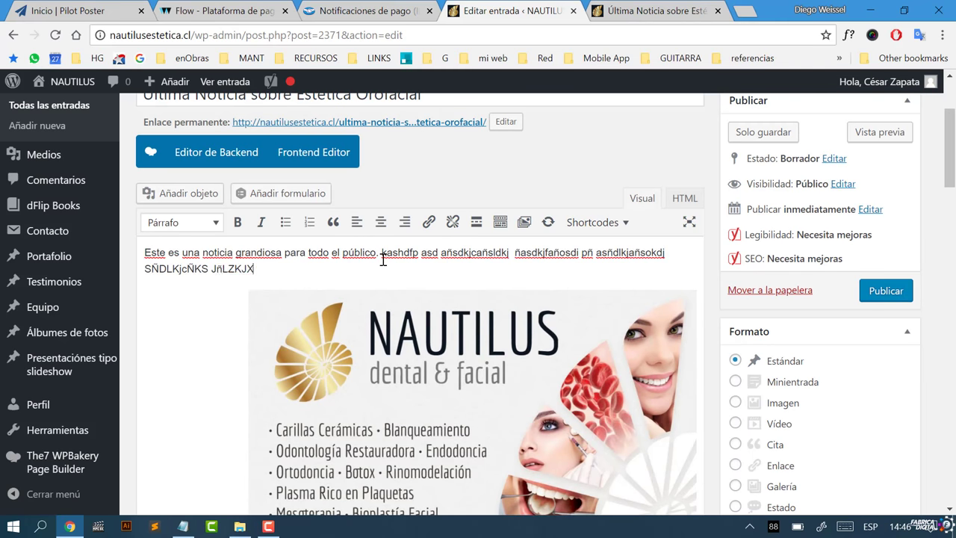
text(ñcLKSJñ KZJLKSDJ SD SXkjcÑ SKDJfñs d)
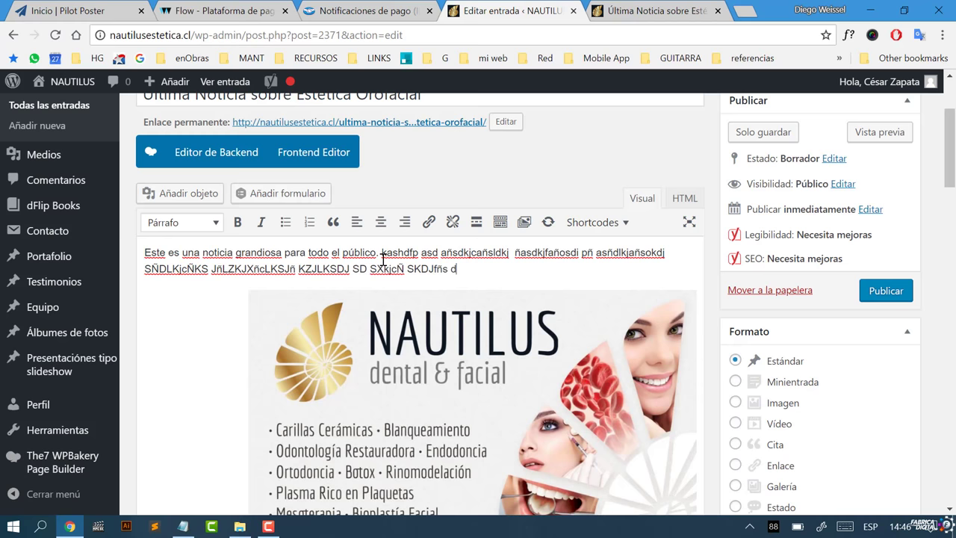
text(ñ SDjK SJDÓwkej fpWO sdjóifj OSIDJFÑLksdj)
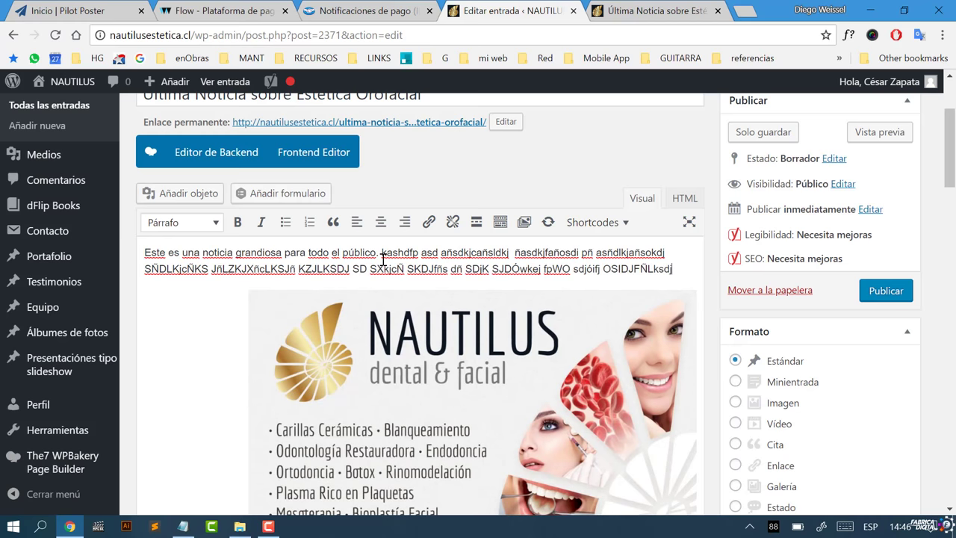
text(fñLKSDJF ÑLksdjf ñLSKDJFÑLskdj fñoSDJFÑALSKDJFÑLASKdJÑALSKDJ)
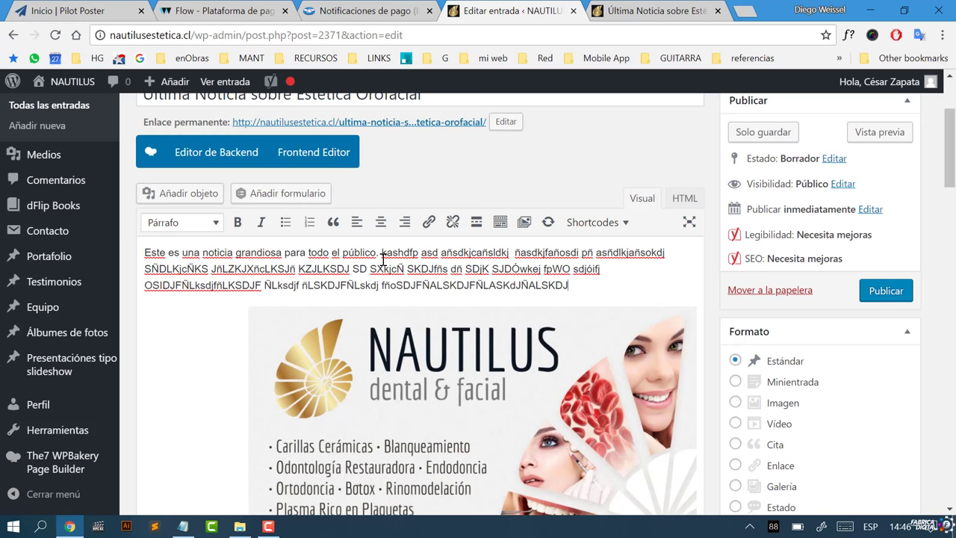
text(FÑ ALSÑA SDKJFÑASLKDJFAÑLKDJAFÑSLKDJFAÑLSKDJÑASLKDJAÑLKSDJÑAOLSKD JFALSKDNAÑOKDSNZÑSLKDNAÑ)
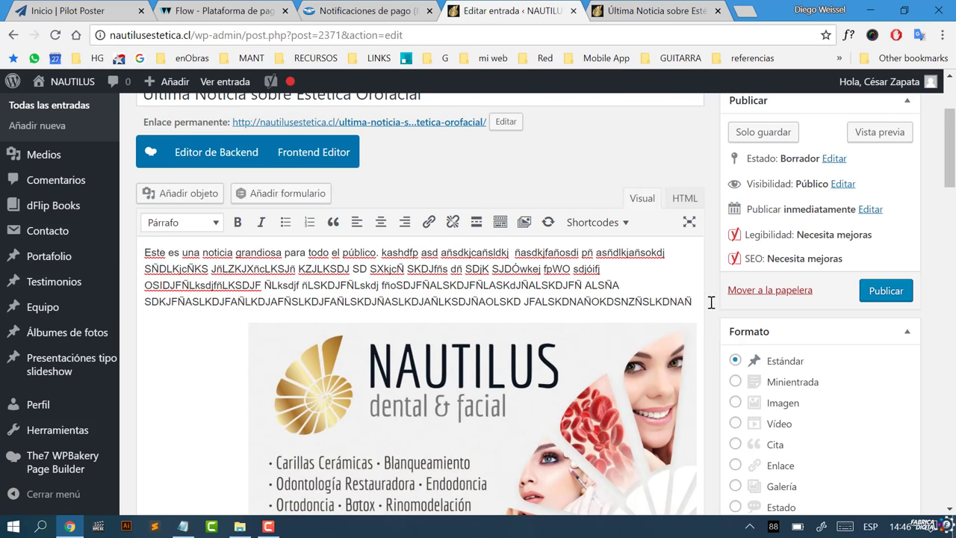
Step: Drag the banner image up into the filler-text paragraph
click(495, 411)
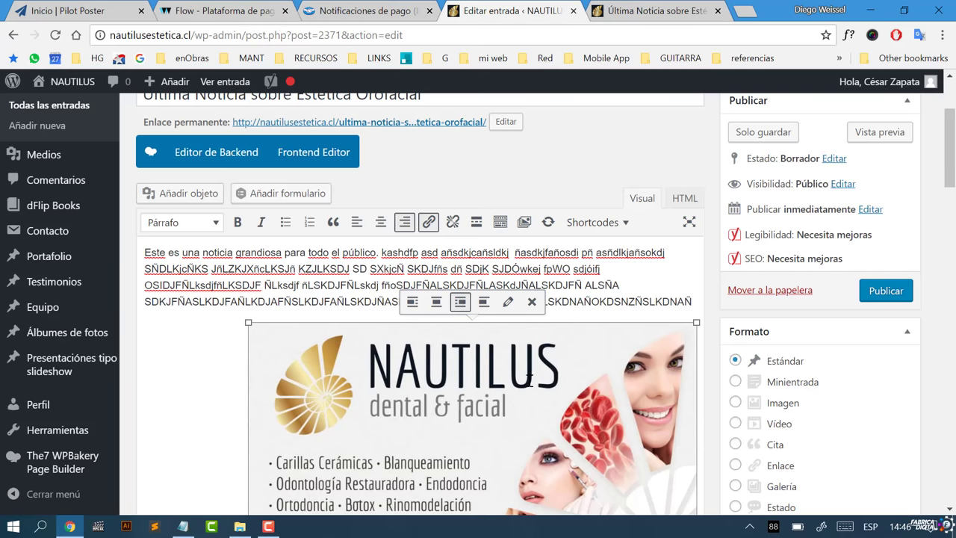
drag(528, 379, 525, 265)
Step: Resize the Nautilus image to Medio – 300 × 225 in Detalles de la imagen
click(417, 288)
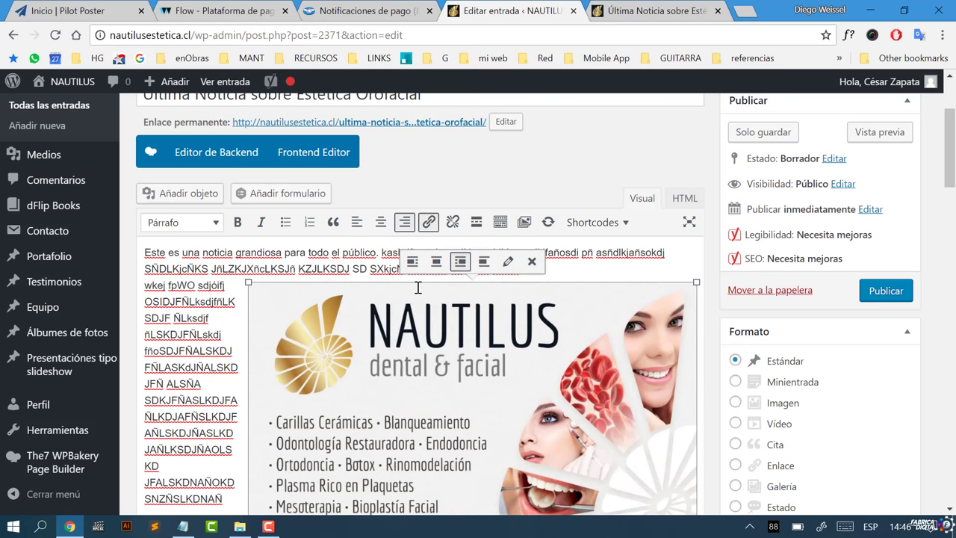
click(507, 262)
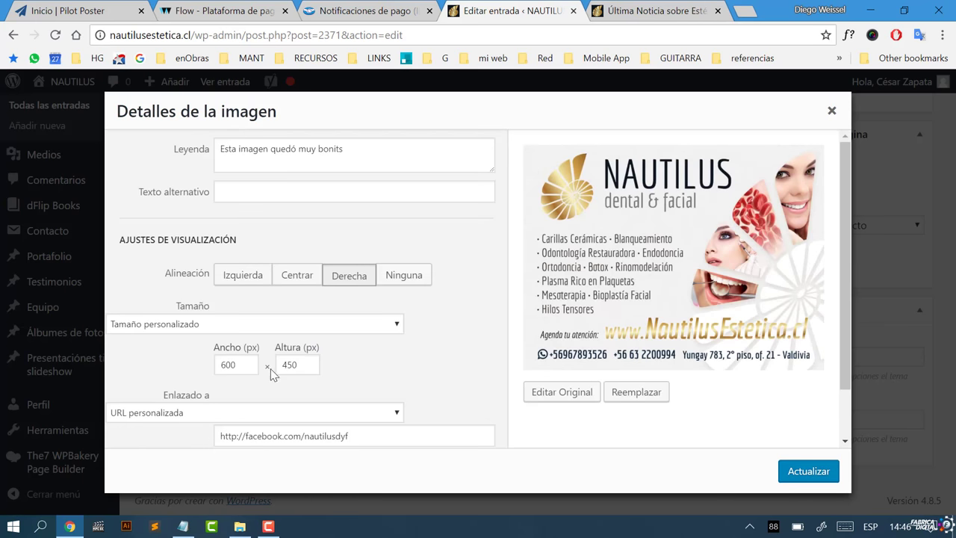
click(371, 326)
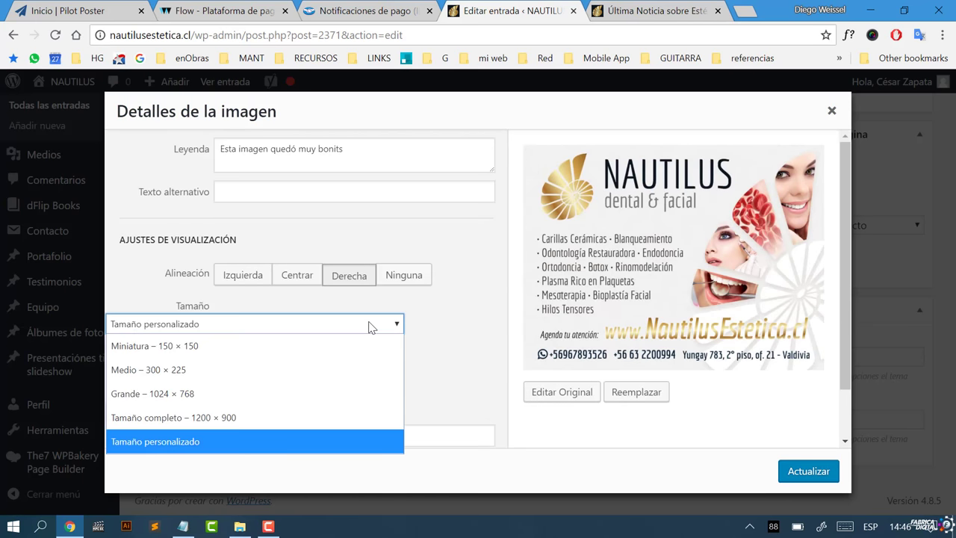
click(226, 380)
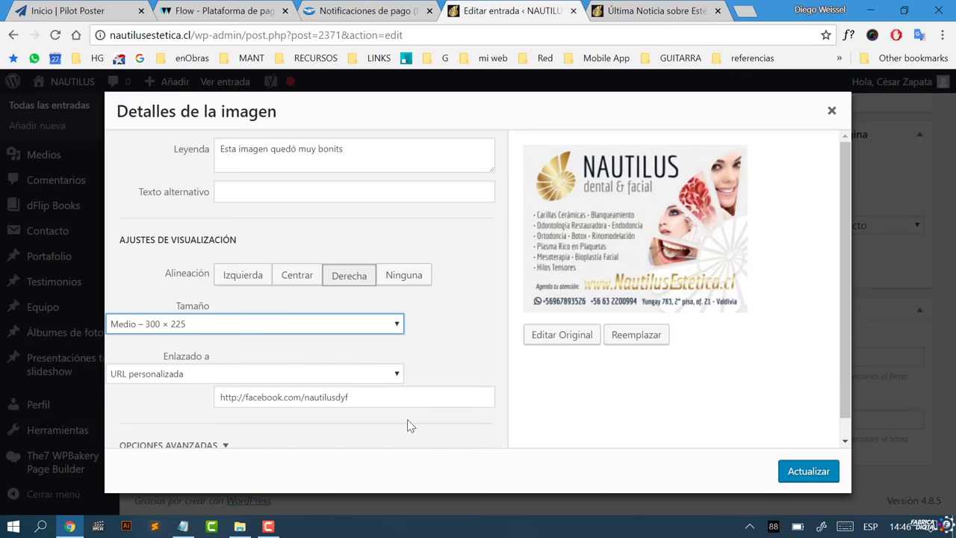
click(793, 478)
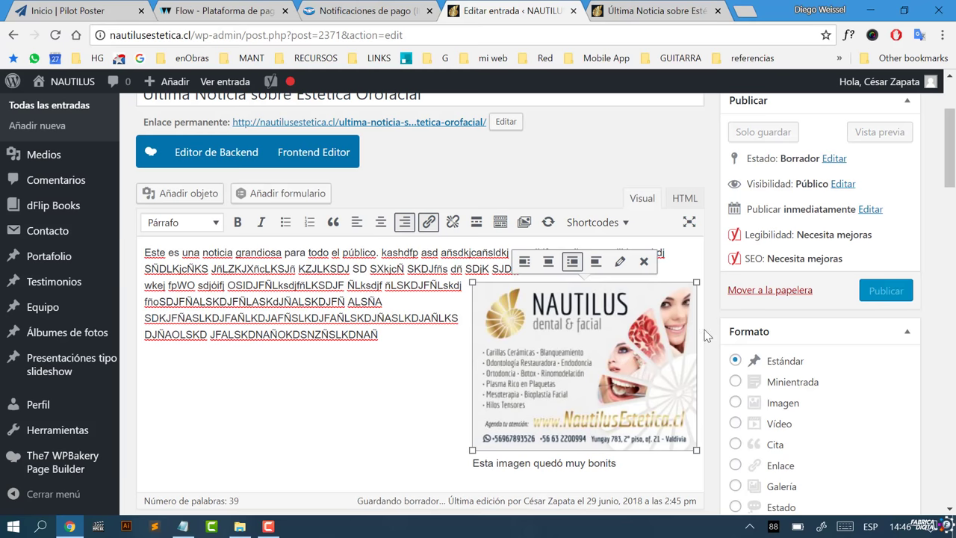
Step: Reposition the Nautilus image beside the opening lines of text and save the draft
drag(676, 333, 507, 287)
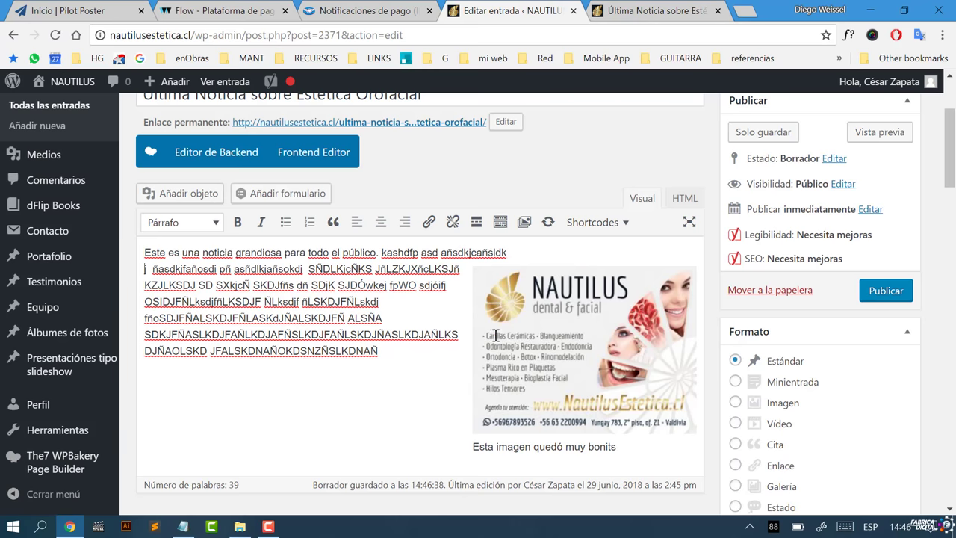
click(492, 373)
drag(496, 374, 185, 351)
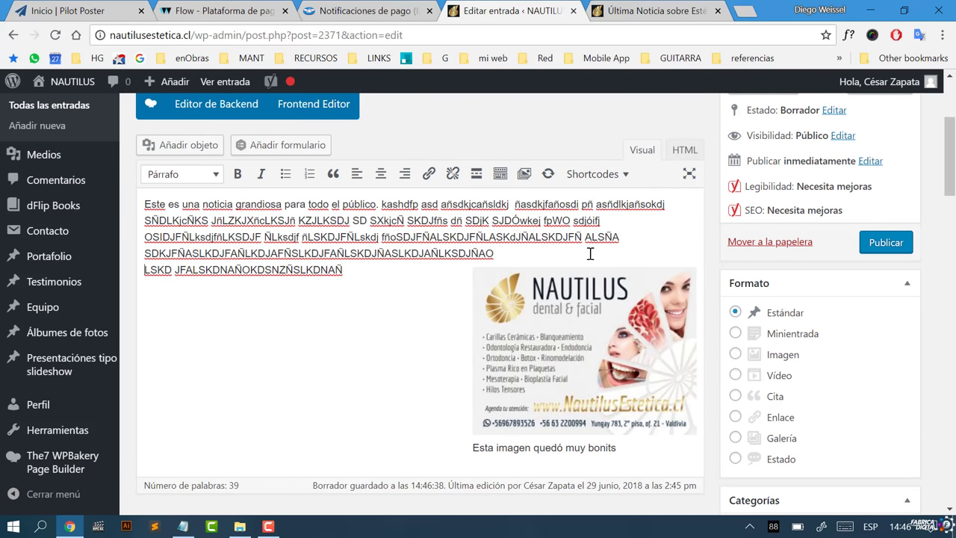
scroll(630, 392, up, 1)
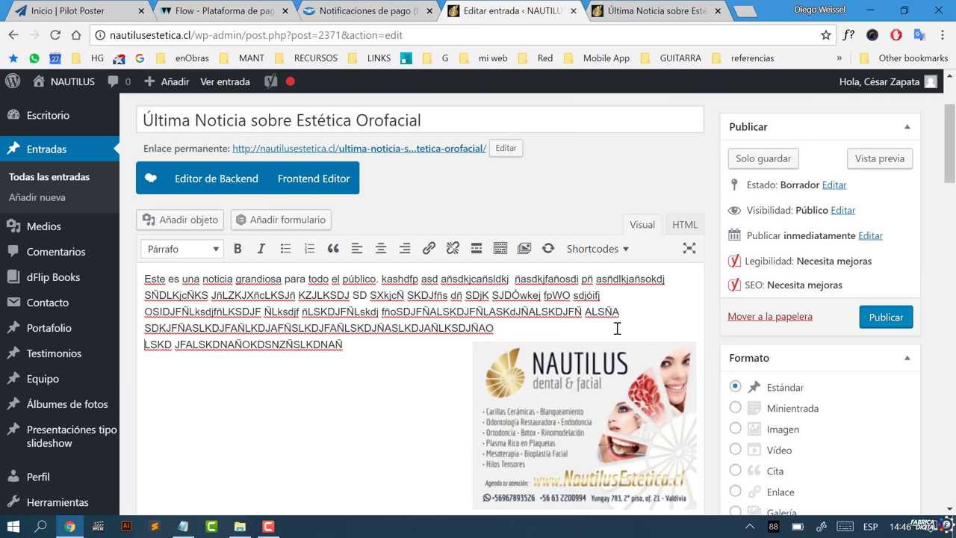
click(611, 386)
drag(611, 385, 538, 280)
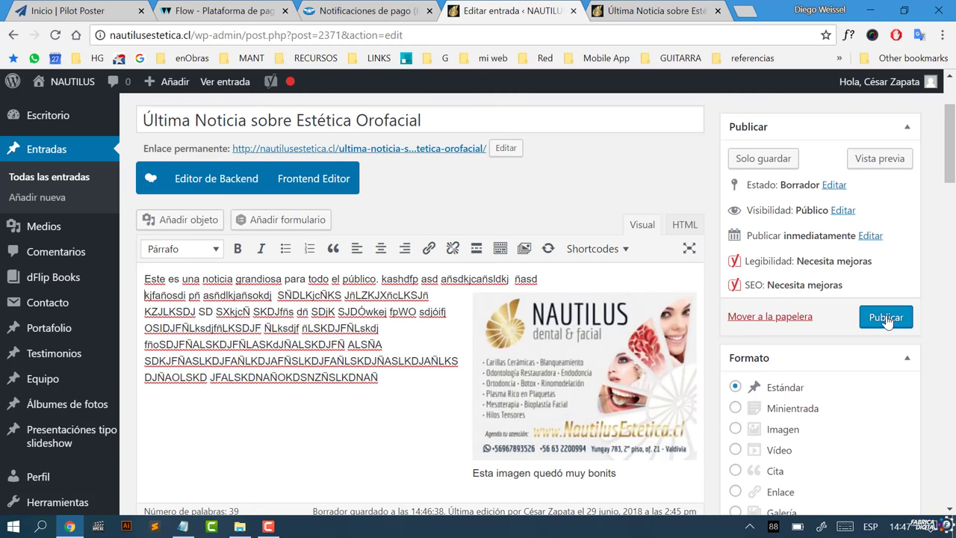
click(746, 158)
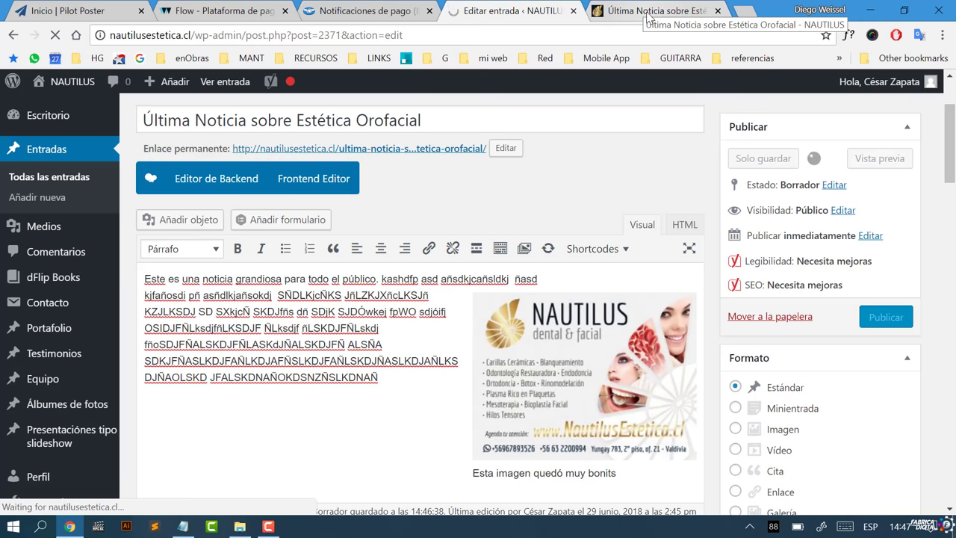
click(645, 14)
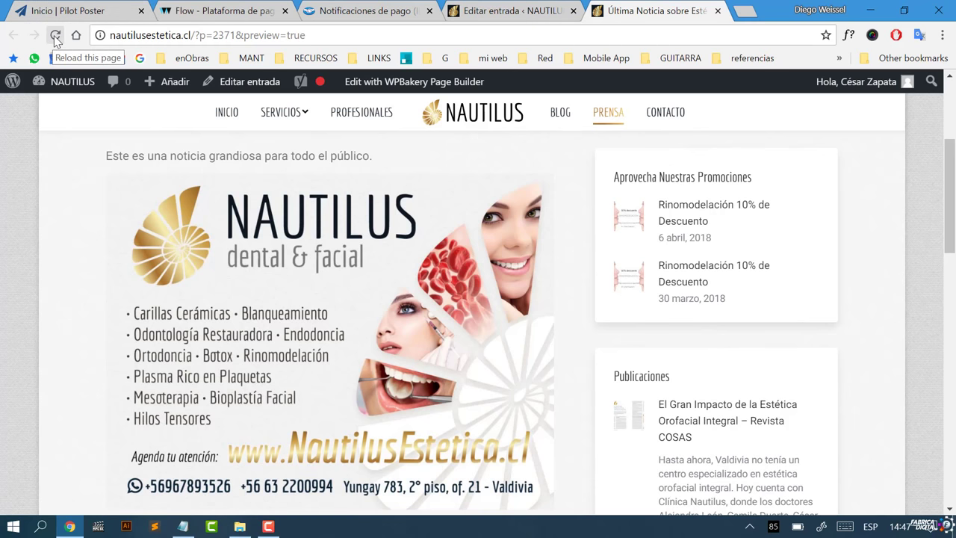
click(54, 35)
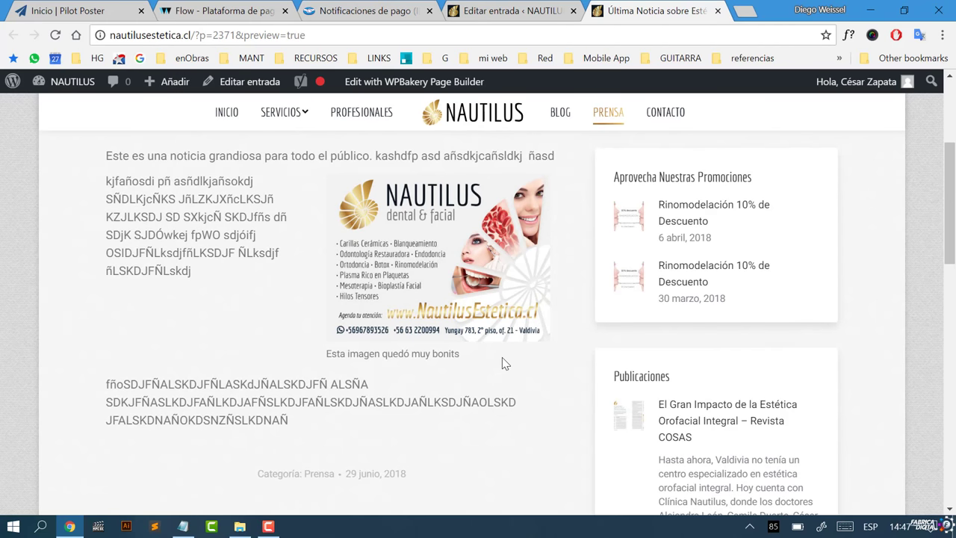
scroll(523, 465, up, 2)
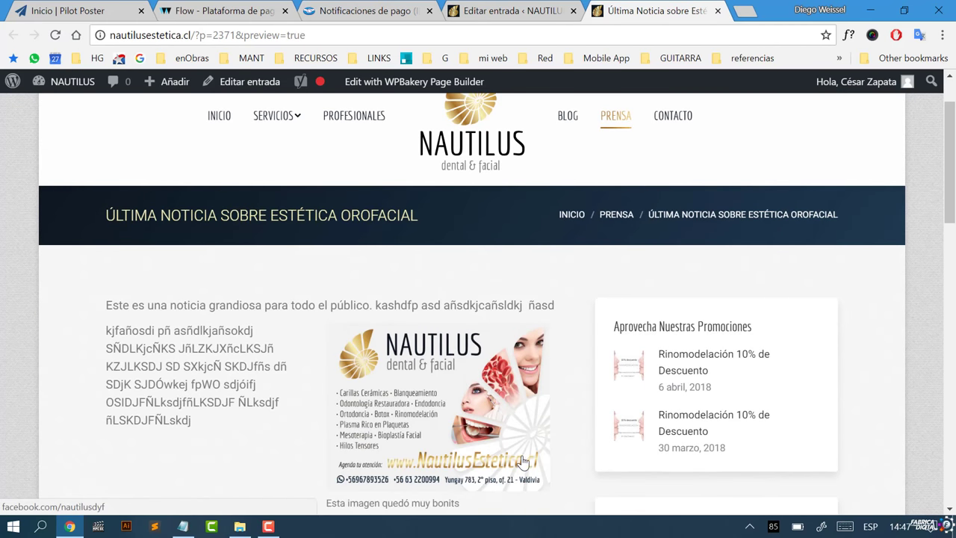
scroll(522, 465, down, 1)
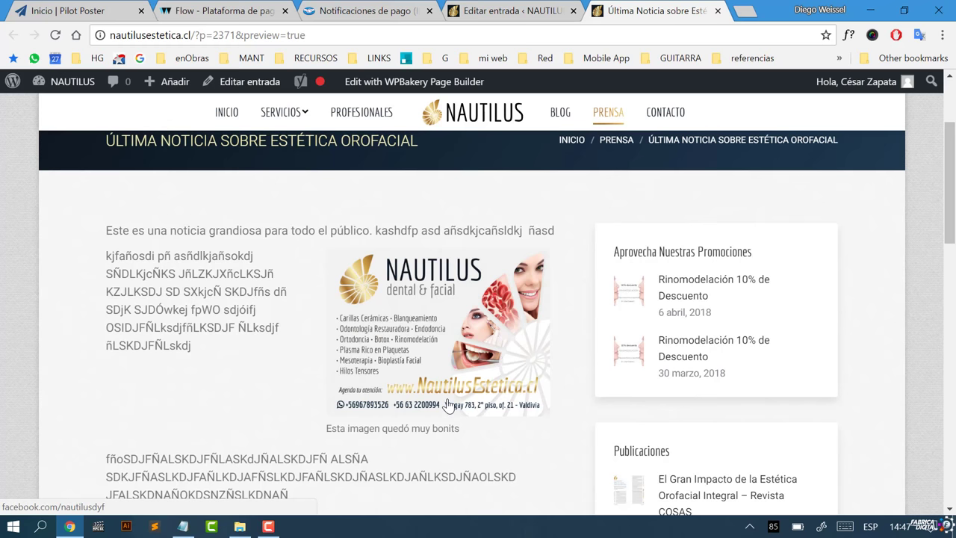
scroll(448, 404, down, 1)
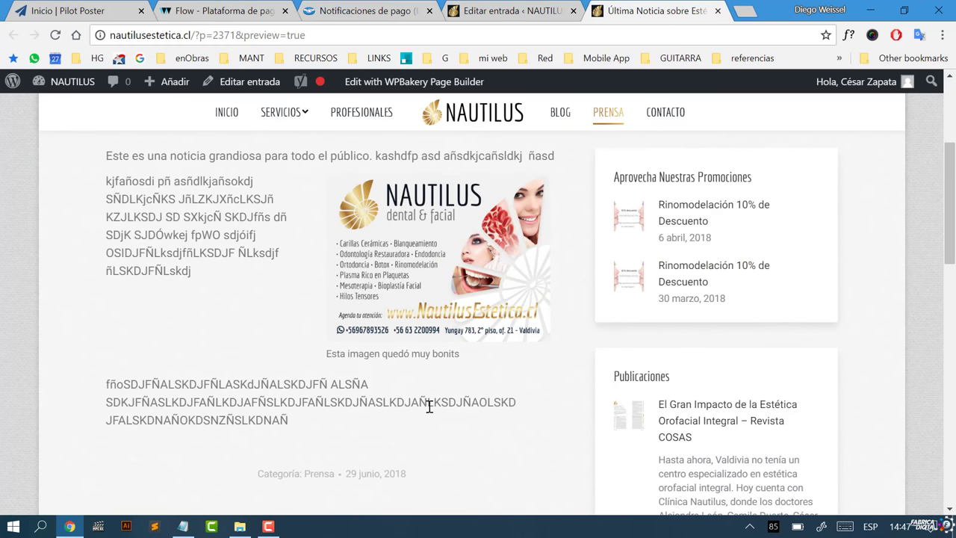
click(522, 10)
Step: Switch the post editor to the HTML view and place the cursor in the body text
scroll(399, 244, down, 4)
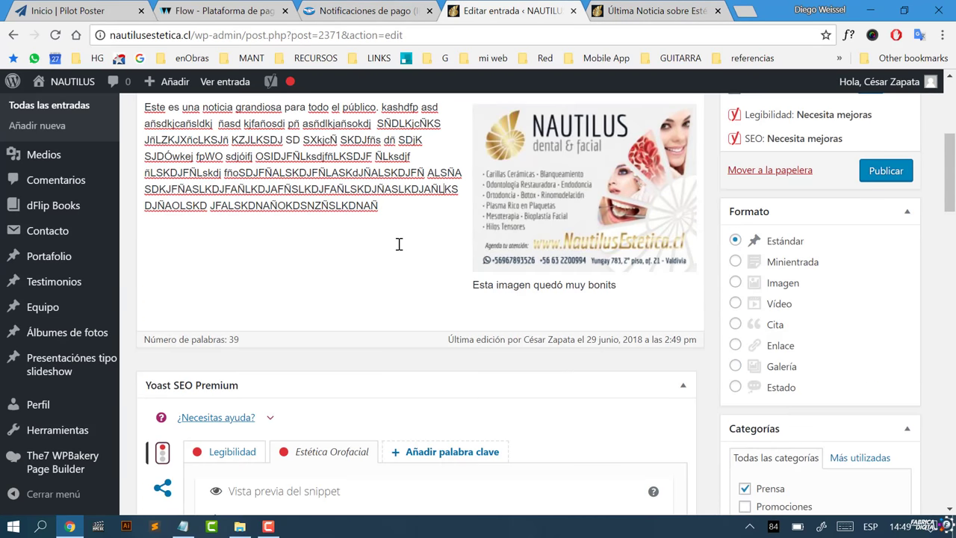
scroll(398, 244, up, 2)
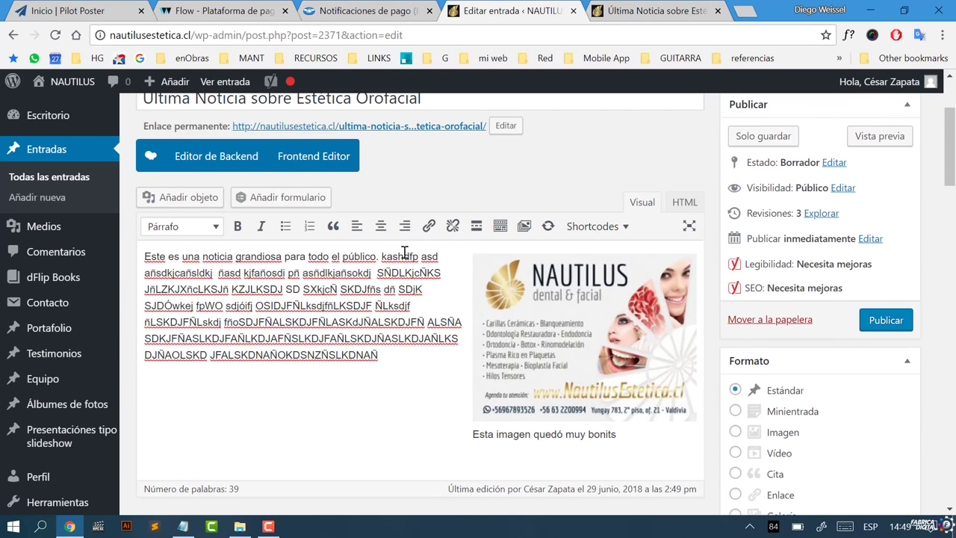
click(681, 203)
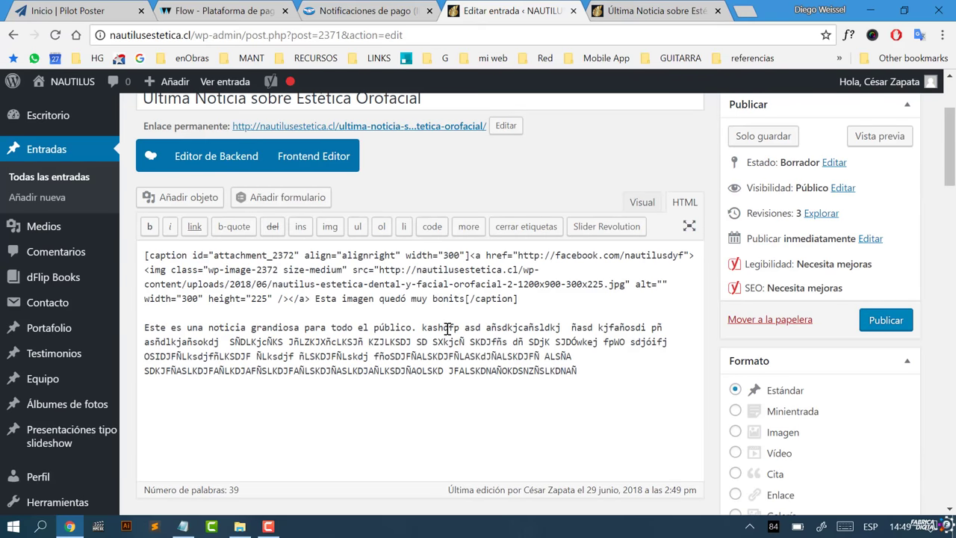
click(603, 377)
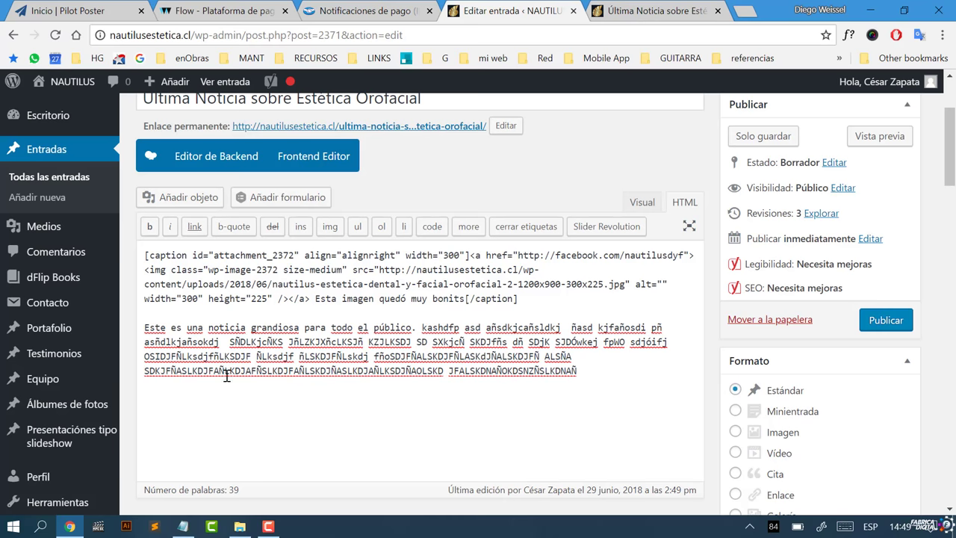
Step: Split the long filler strings into separate words with spaces, bringing the count to 49
click(315, 372)
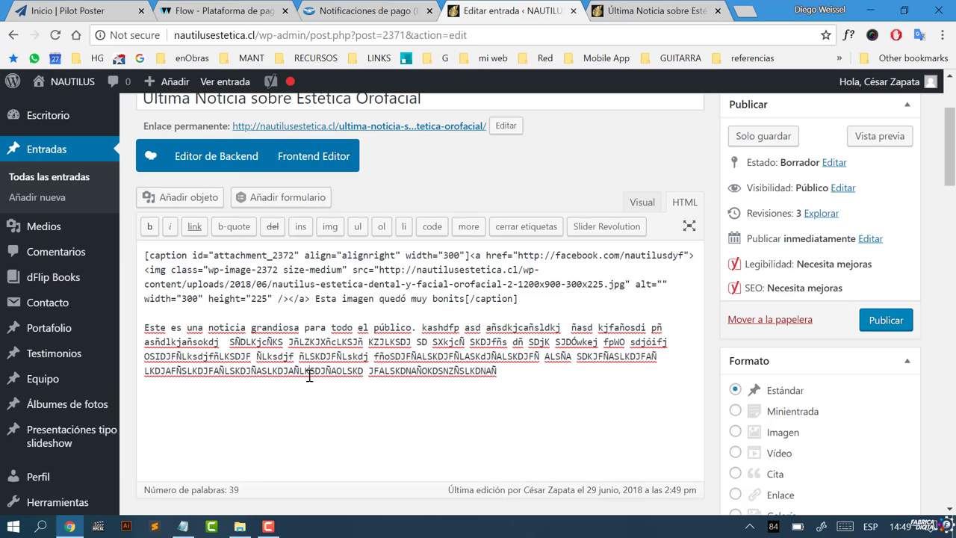
click(252, 371)
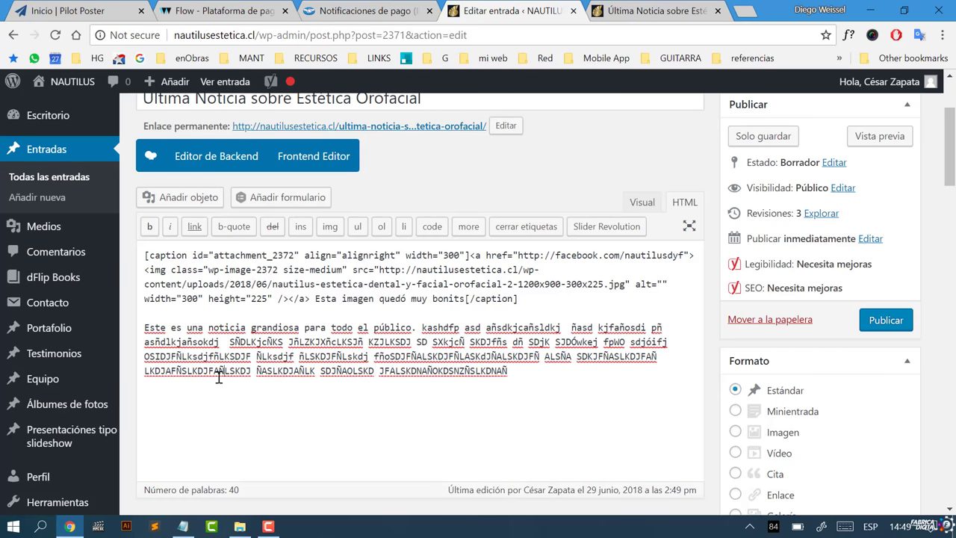
click(187, 371)
click(459, 373)
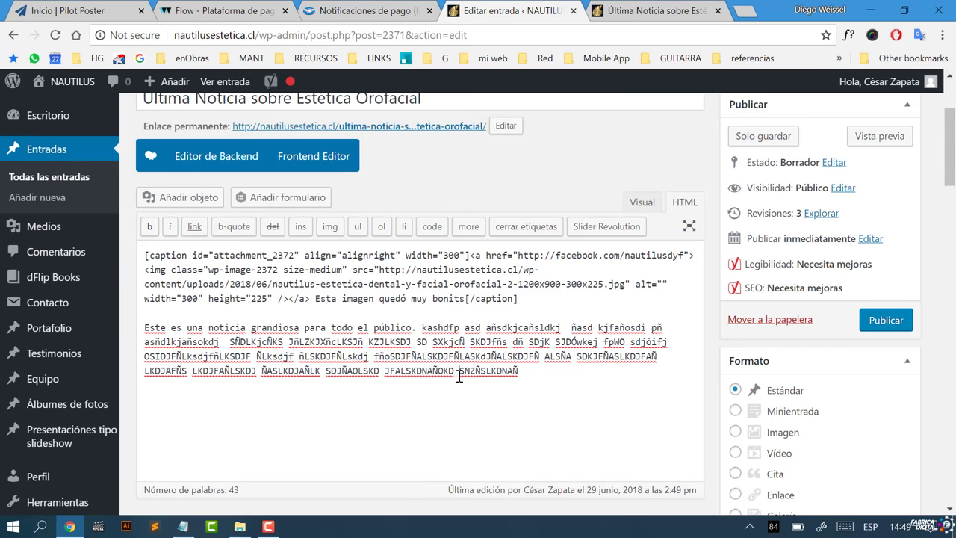
click(492, 372)
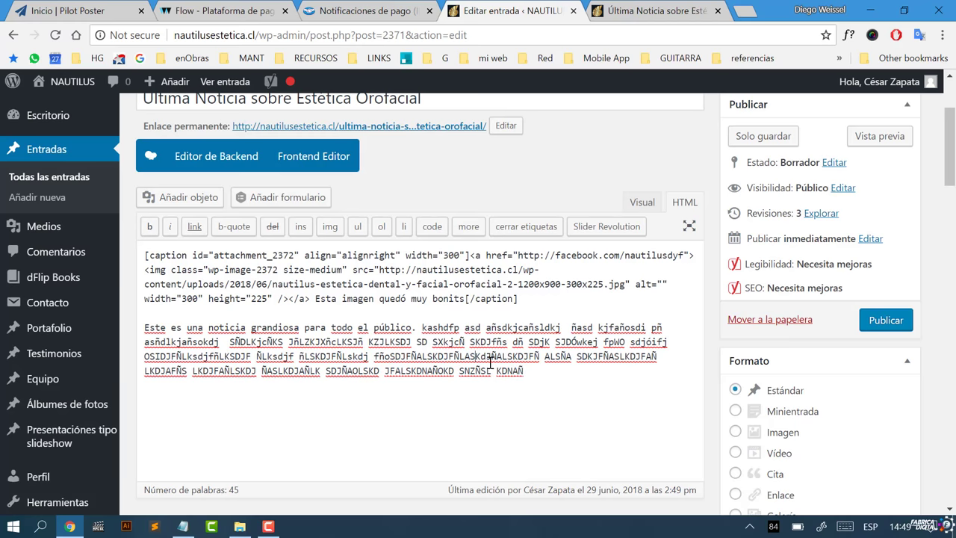
click(433, 357)
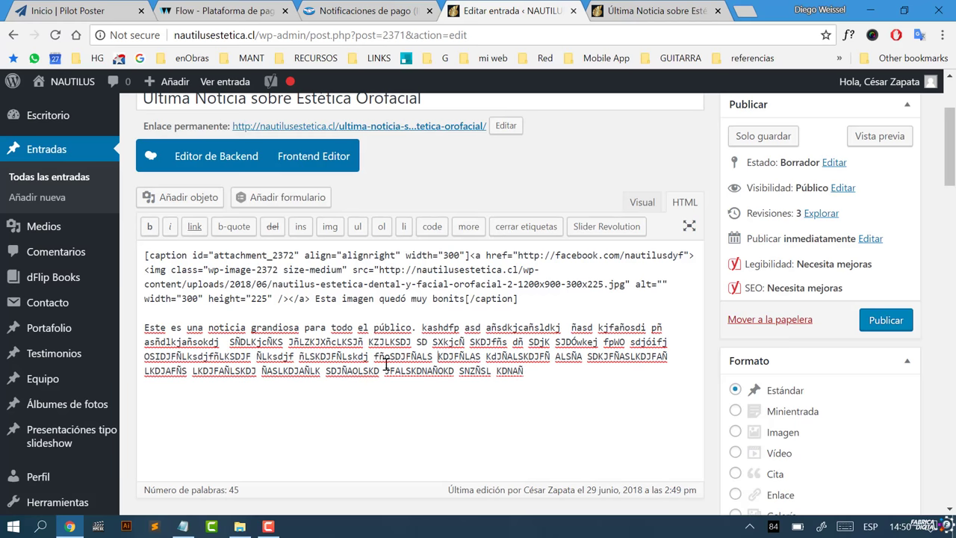
click(182, 356)
click(242, 355)
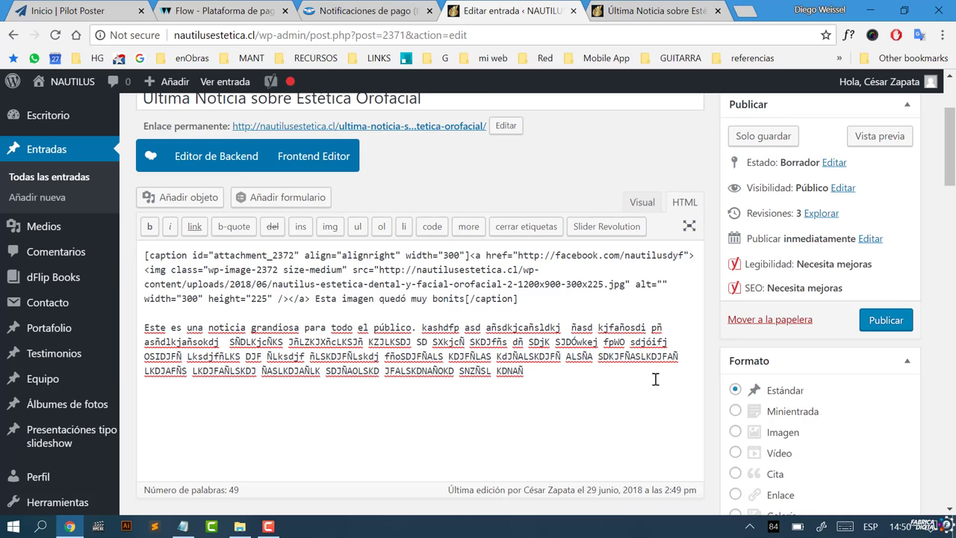
click(645, 357)
scroll(746, 313, up, 2)
Step: Save the draft as revision 4 and refresh the preview to check the split filler text
click(746, 285)
click(678, 9)
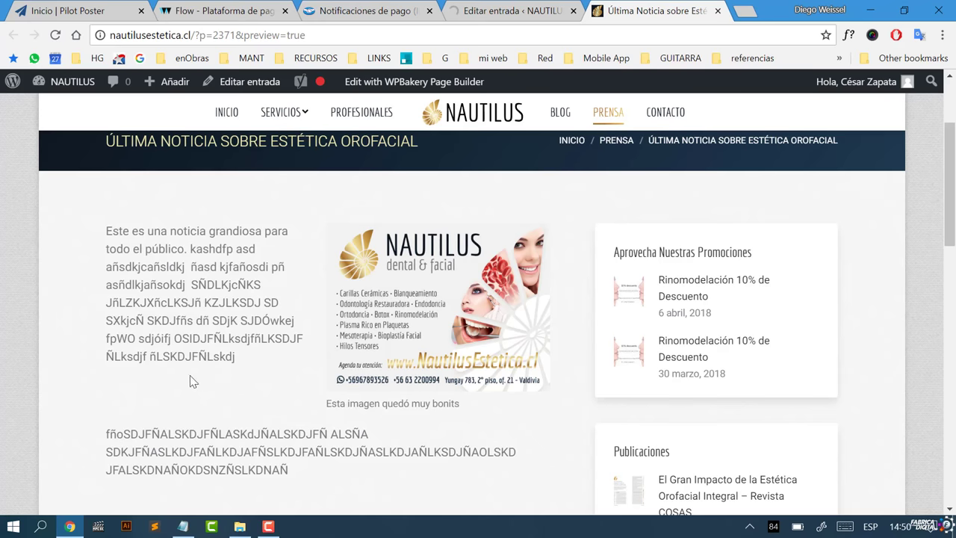
click(55, 36)
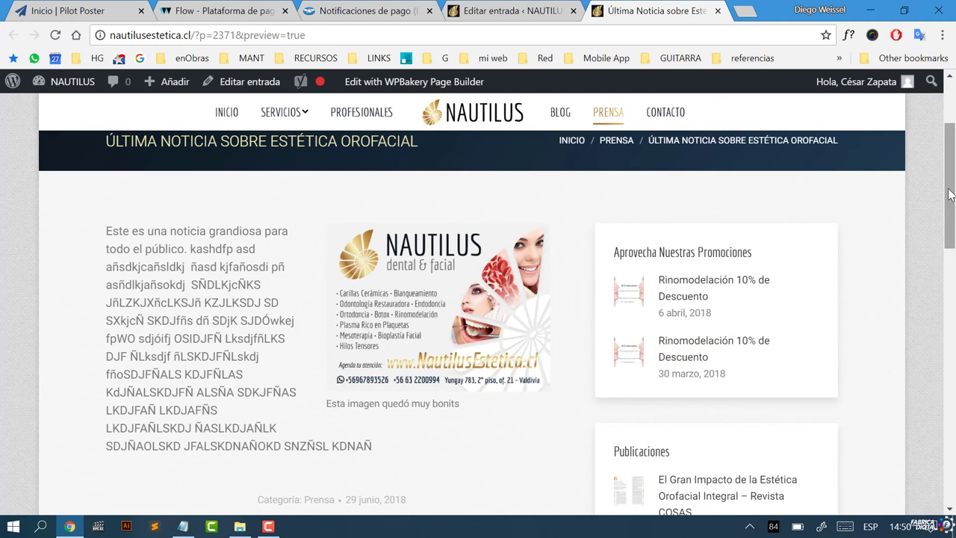
drag(949, 194, 954, 170)
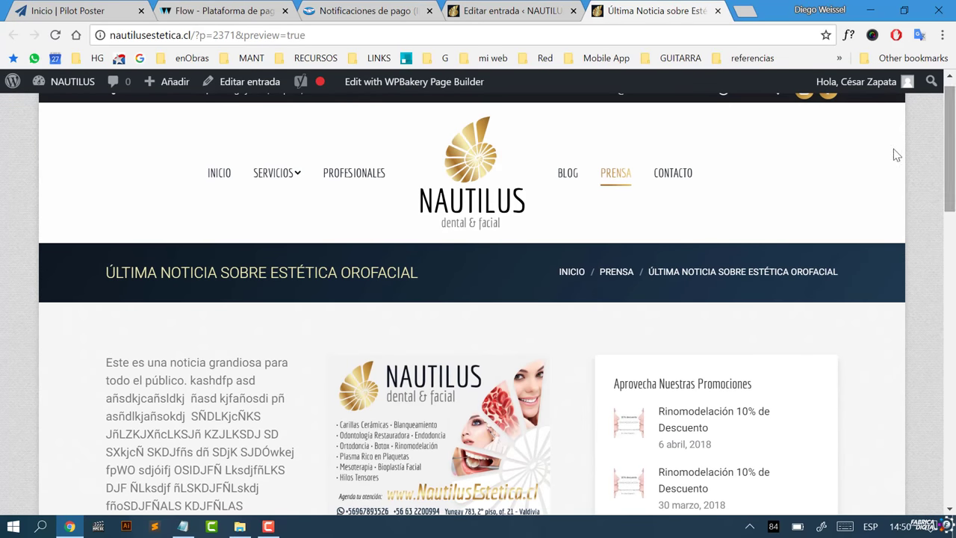
click(486, 13)
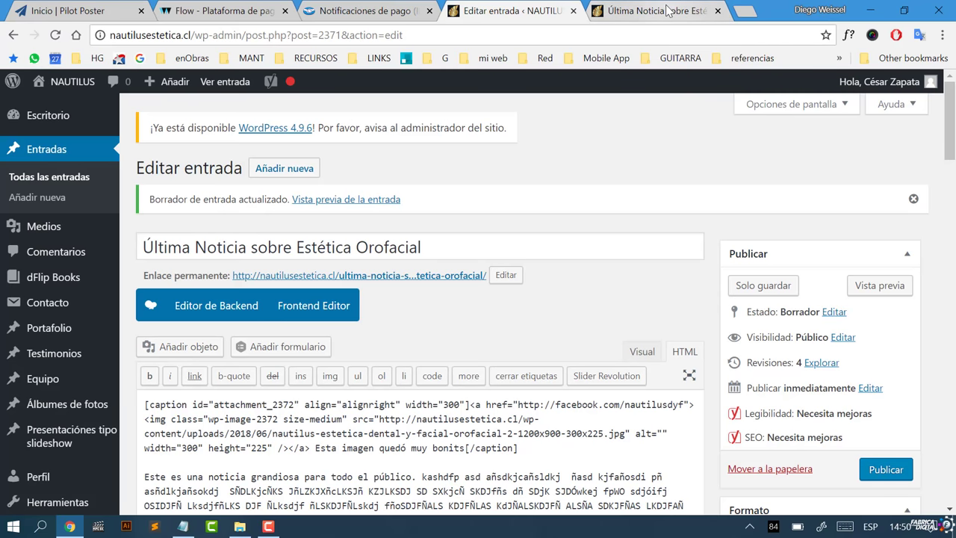
click(641, 10)
click(493, 11)
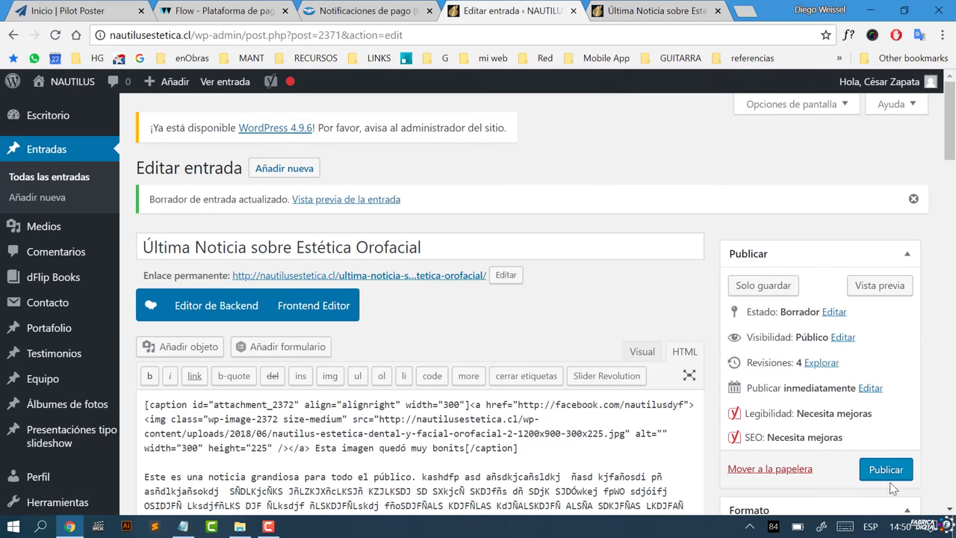
scroll(888, 448, down, 2)
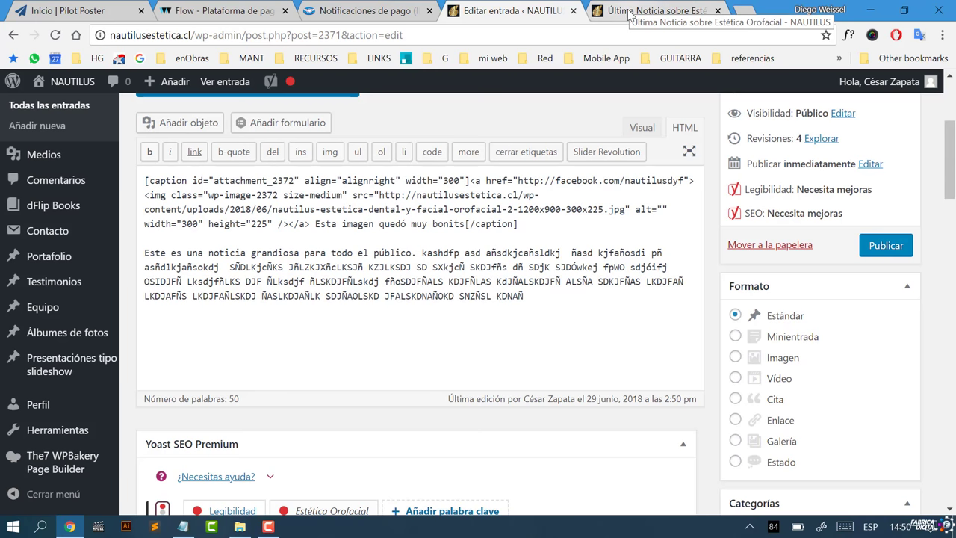
click(269, 527)
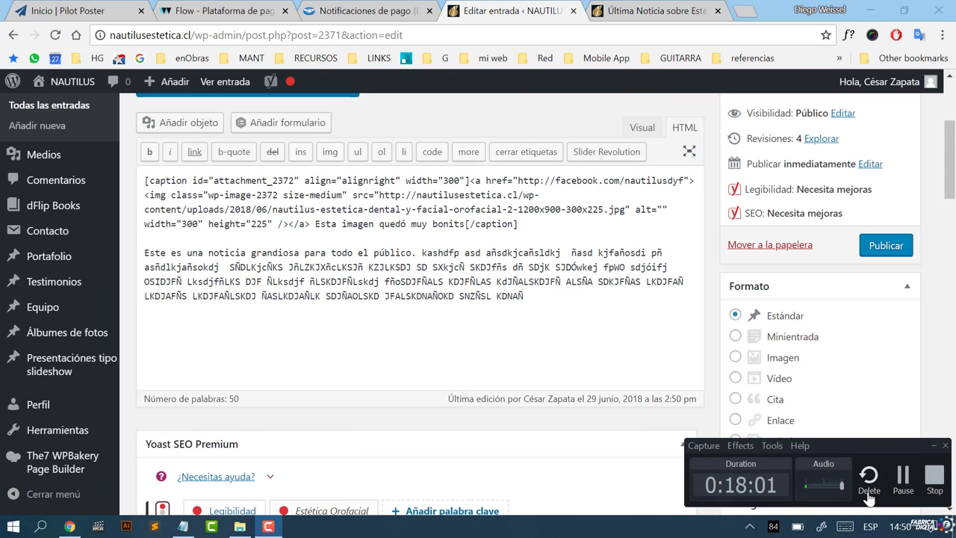